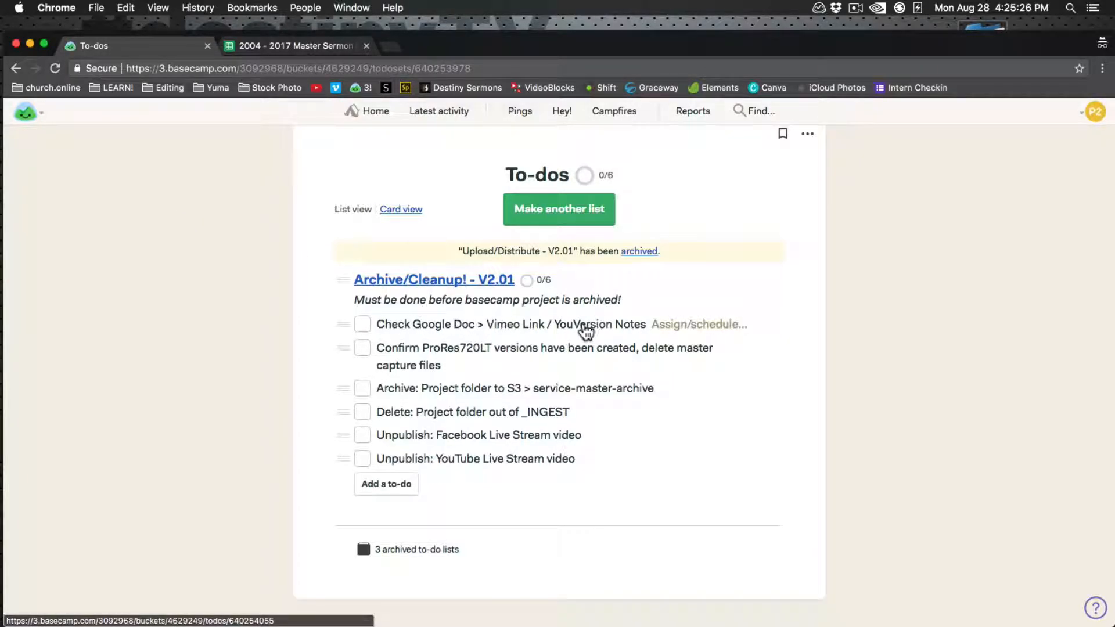
Open the 2004 - 2017 Master Sermon List and check the notes and Vimeo links for the 2017-07-16 "Part 9 - The Disciple's Maturity" row
{"action": "left_click", "coordinate": [163, 88]}
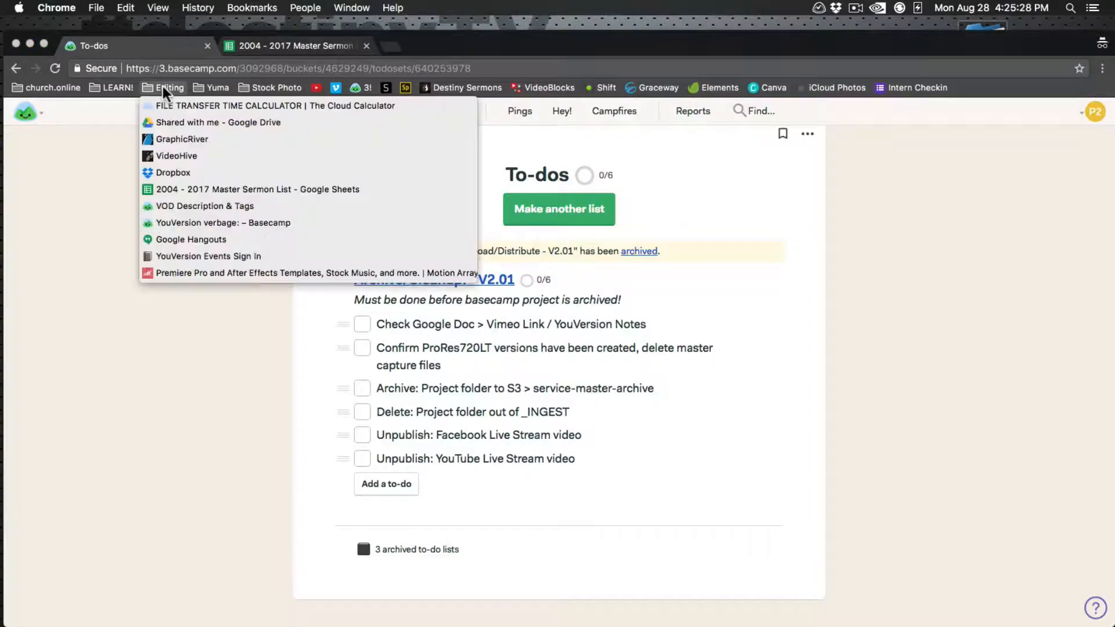
{"action": "left_click", "coordinate": [266, 188]}
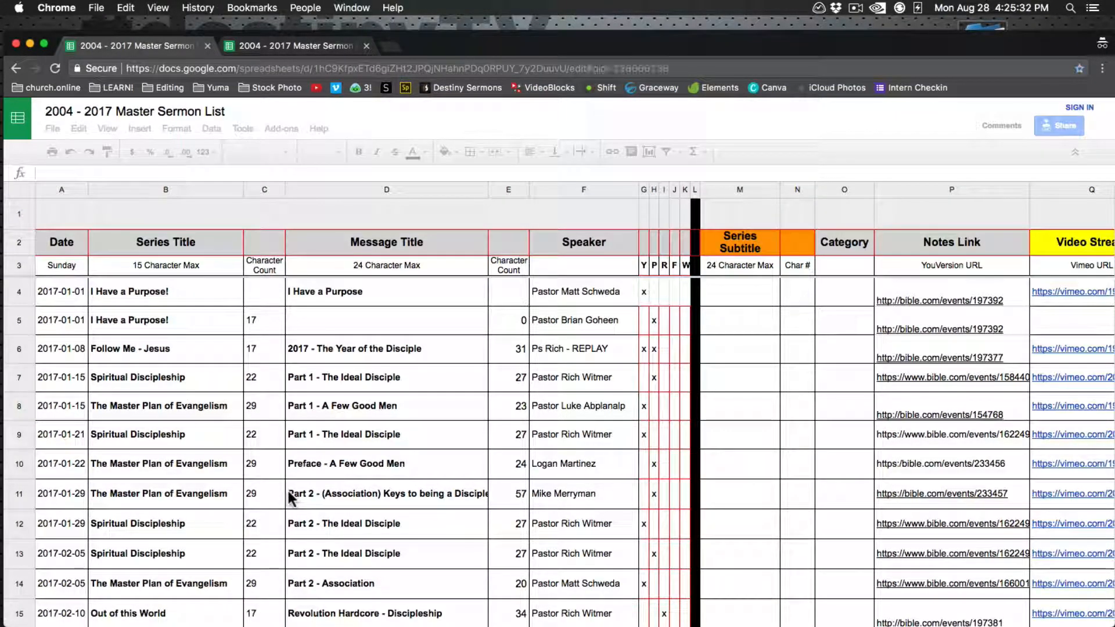
{"action": "scroll", "coordinate": [288, 490], "scroll_direction": "down", "scroll_amount": 5}
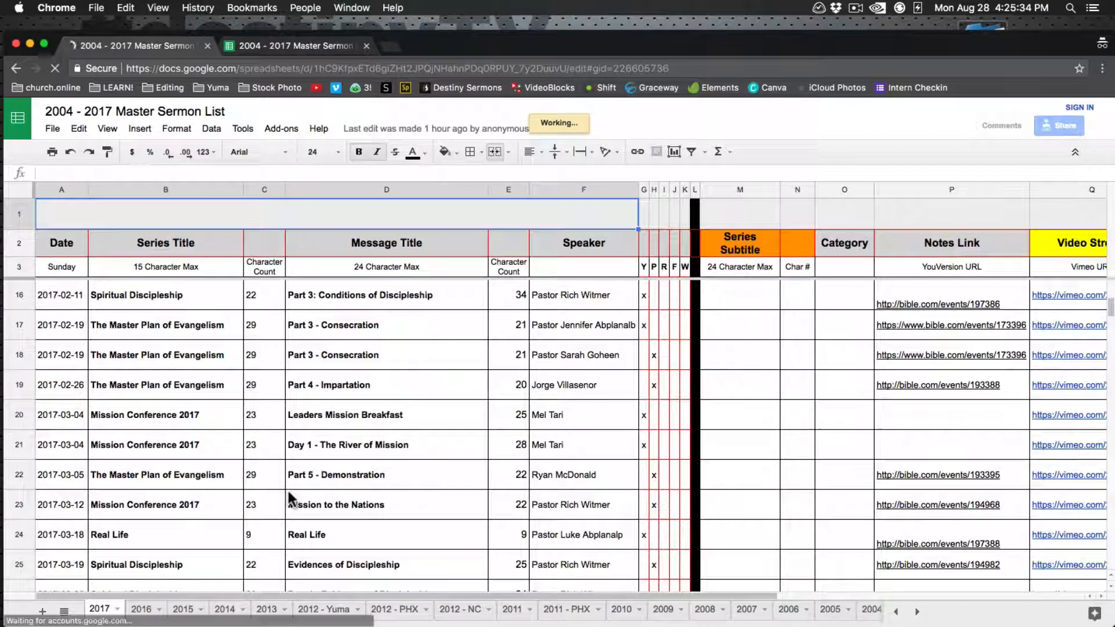
{"action": "scroll", "coordinate": [266, 496], "scroll_direction": "down", "scroll_amount": 10}
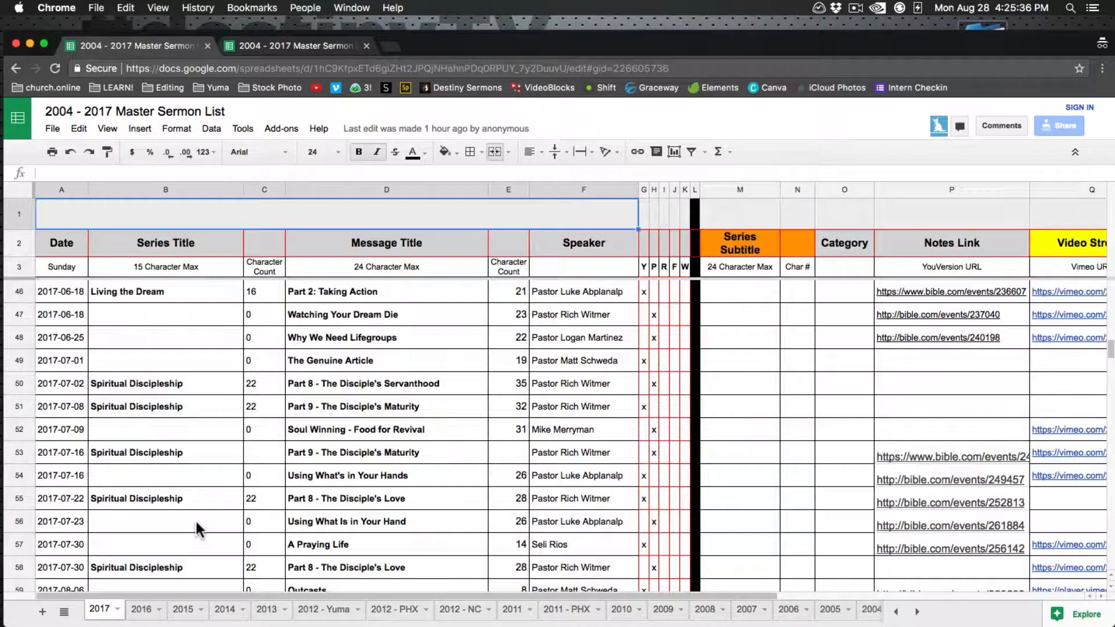
{"action": "left_click", "coordinate": [179, 452]}
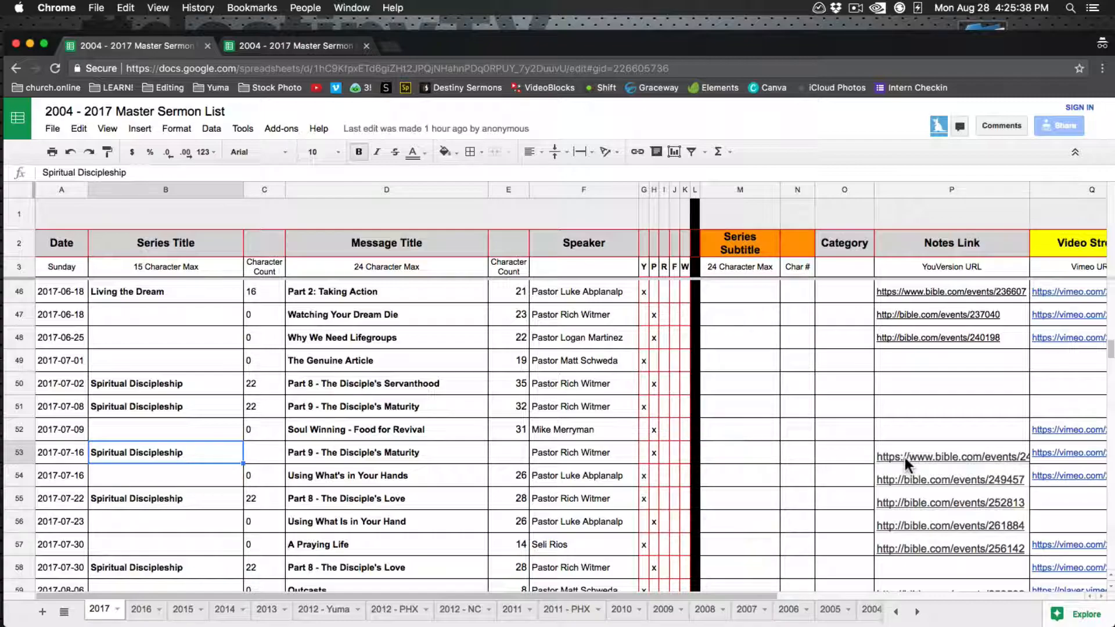
{"action": "scroll", "coordinate": [904, 454], "scroll_direction": "right", "scroll_amount": 5}
{"action": "left_click", "coordinate": [634, 458]}
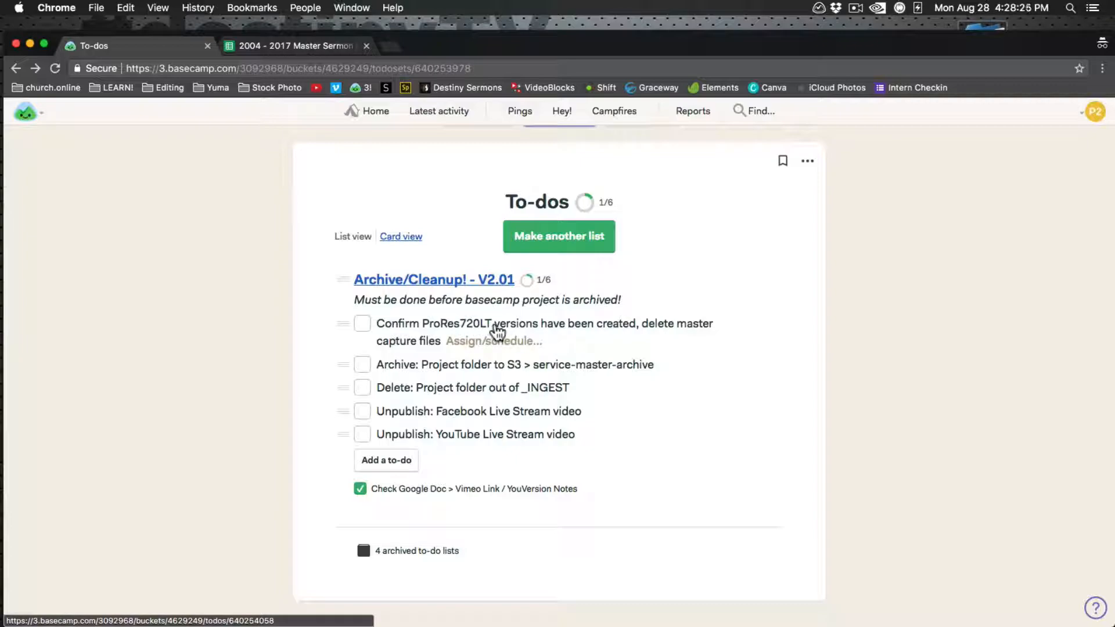
Switch to Finder and compare the file details of the two movies in the 06_source capture folder
{"action": "mouse_move", "coordinate": [3, 156]}
{"action": "left_click", "coordinate": [14, 50]}
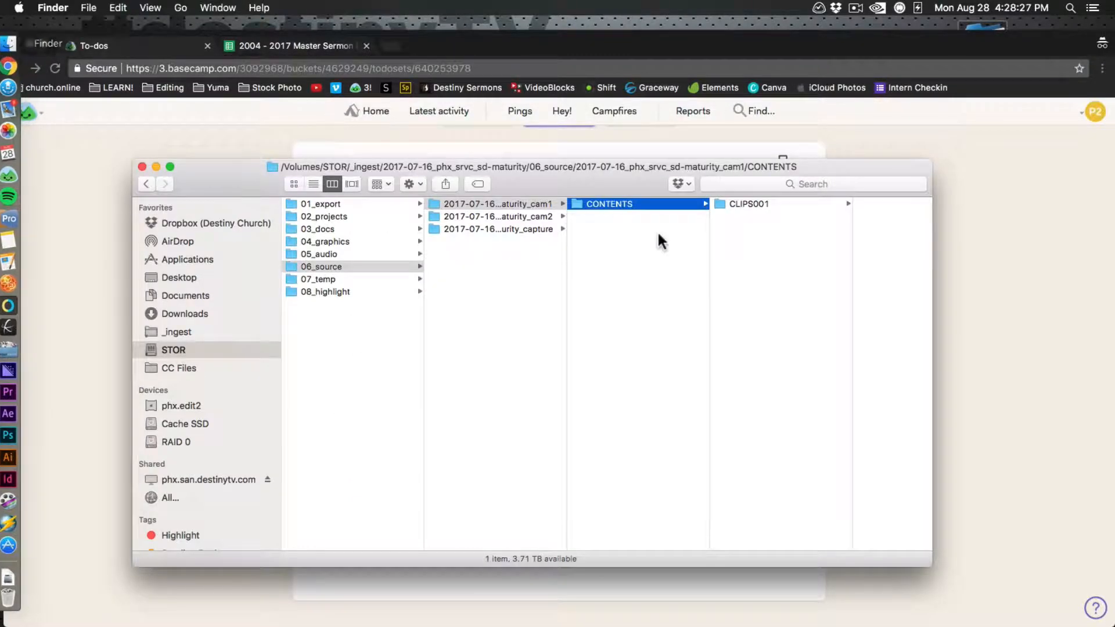
{"action": "left_click", "coordinate": [511, 229]}
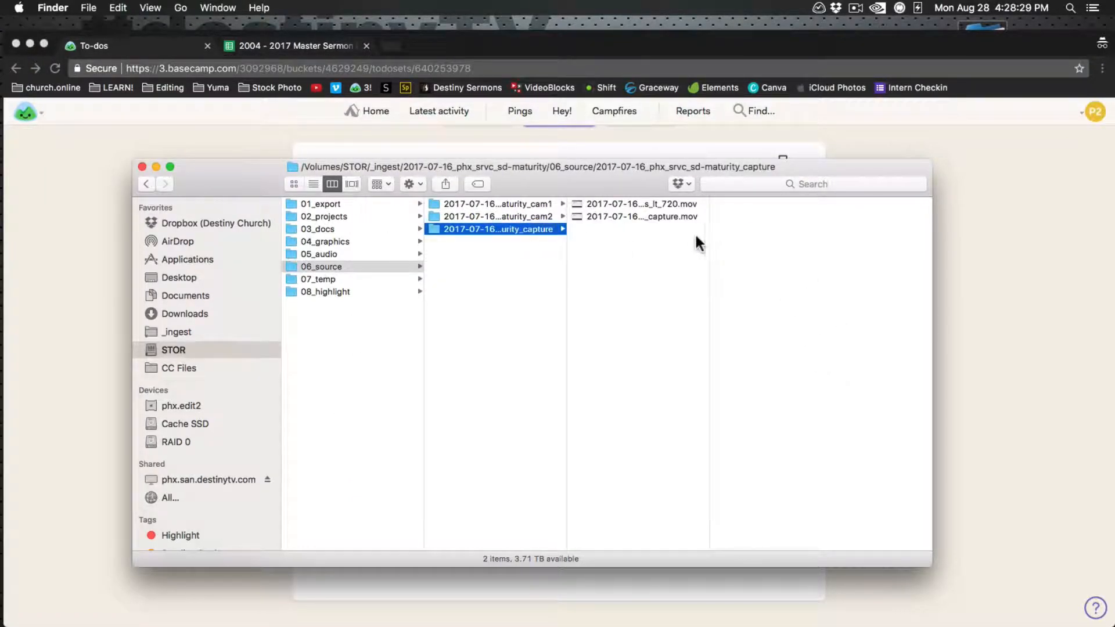
{"action": "left_click", "coordinate": [656, 215]}
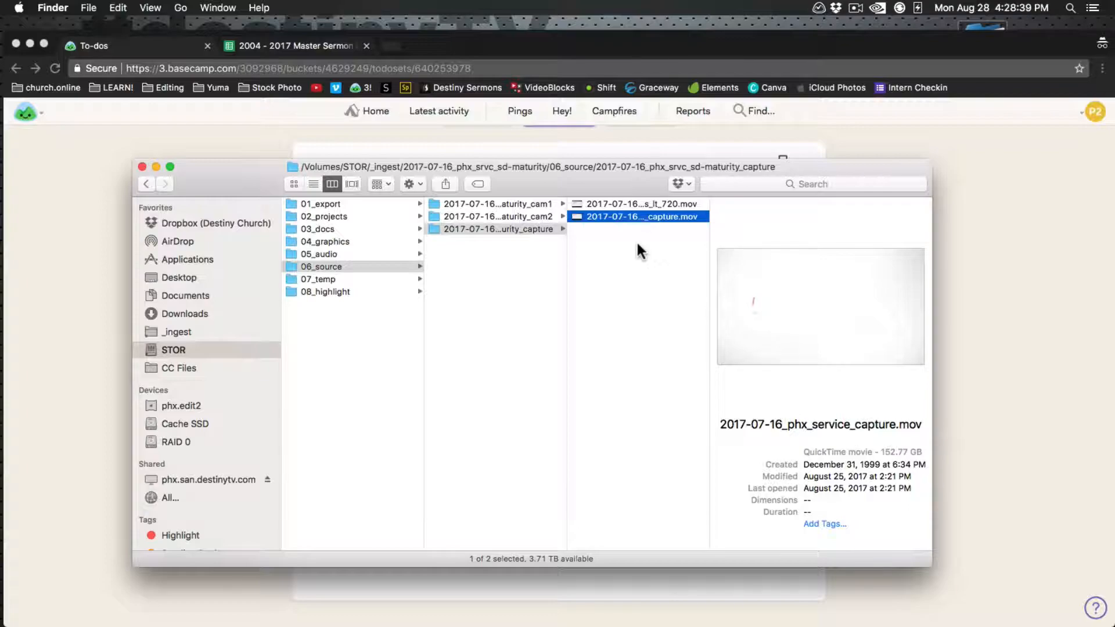
{"action": "left_click", "coordinate": [654, 205]}
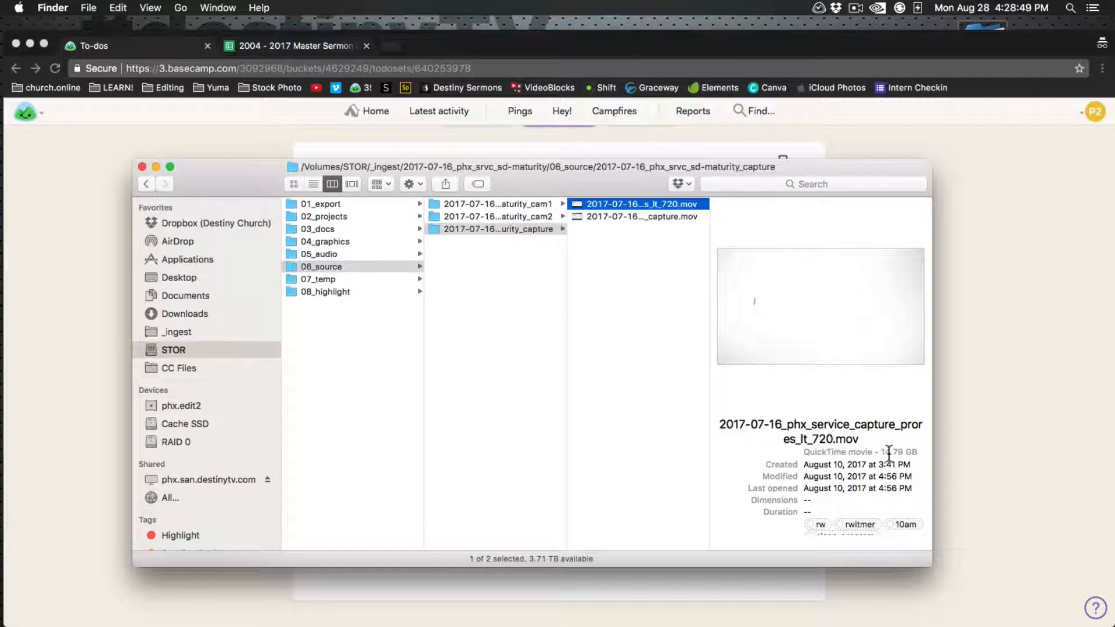
Delete the master capture file 2017-07-16_phx_service_capture.mov, keeping the ProRes LT 720 version
{"action": "left_click", "coordinate": [692, 216]}
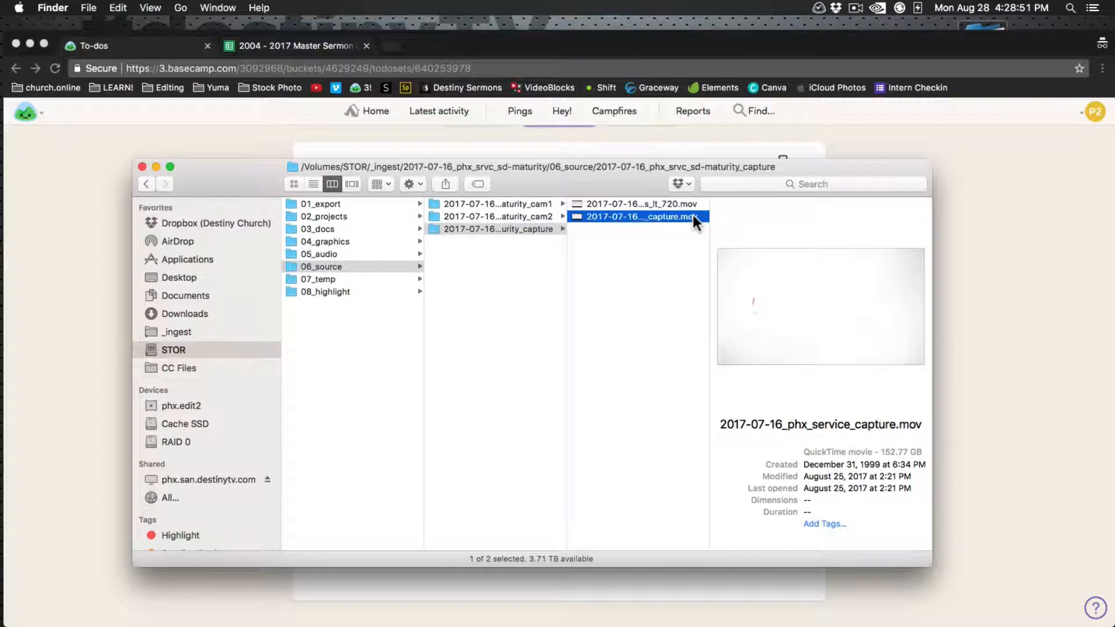
{"action": "key", "text": "super+BackSpace"}
{"action": "left_click", "coordinate": [663, 229]}
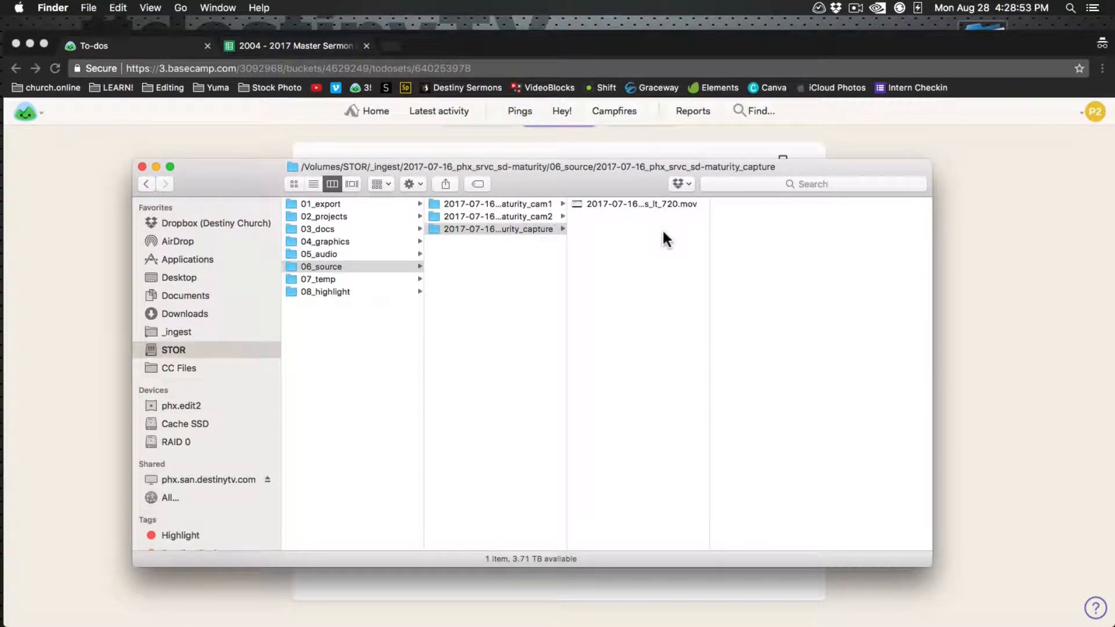
Check the total size of the 2017-07-16_phx_srvc_sd-maturity_cam1 folder in its file info, then close the info
{"action": "left_click", "coordinate": [501, 273]}
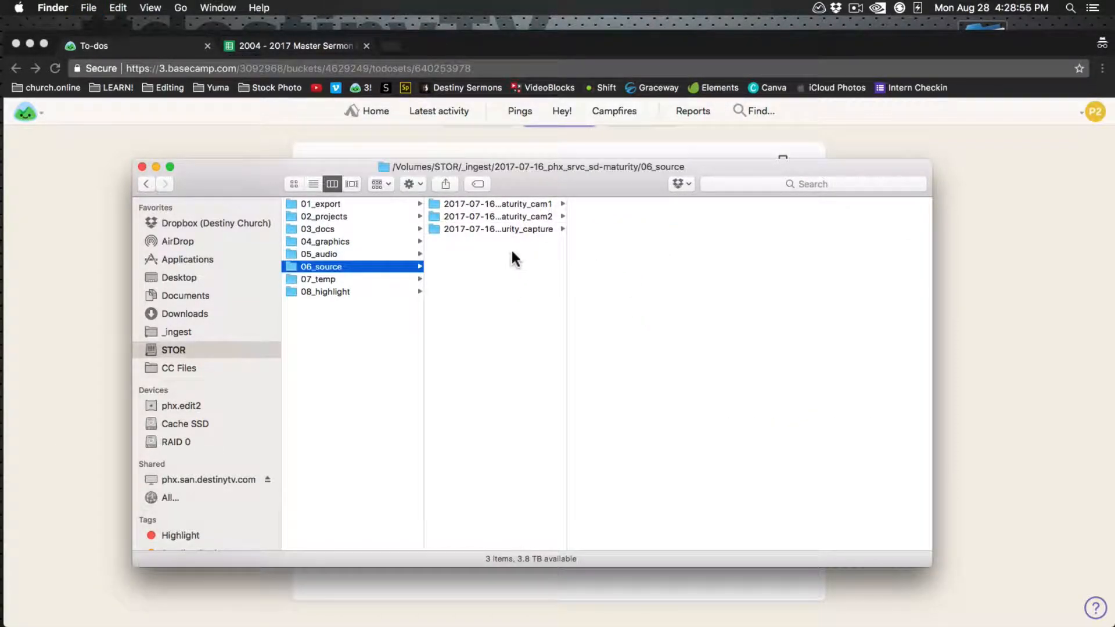
{"action": "left_click", "coordinate": [507, 204]}
{"action": "left_click_drag", "start_coordinate": [609, 166], "coordinate": [611, 188]}
{"action": "left_click", "coordinate": [518, 225]}
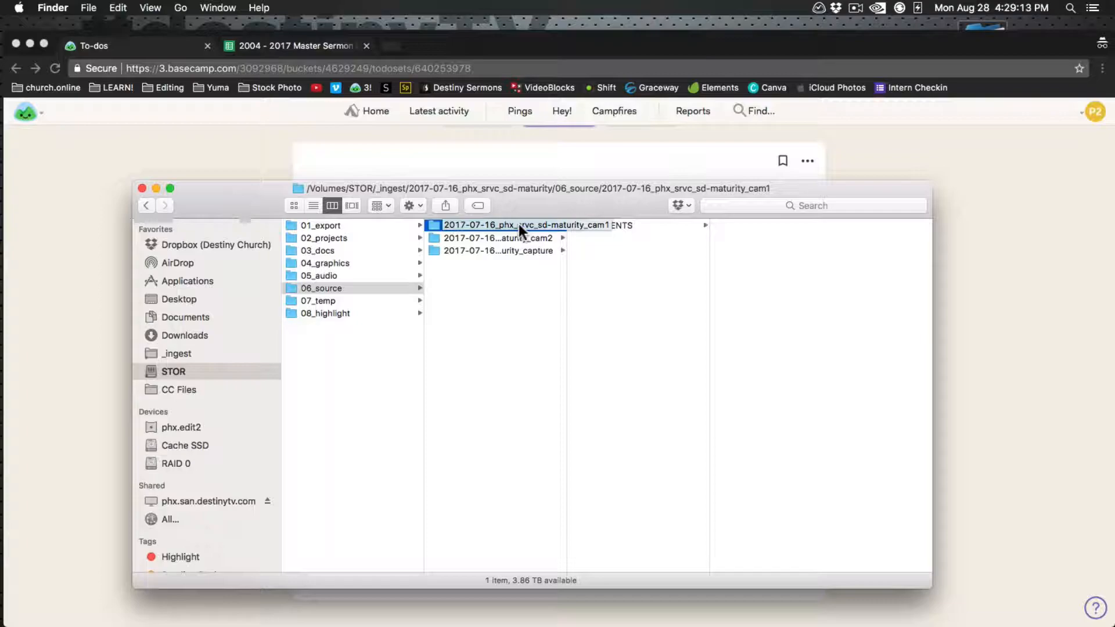
{"action": "left_click", "coordinate": [542, 291]}
{"action": "left_click", "coordinate": [511, 225]}
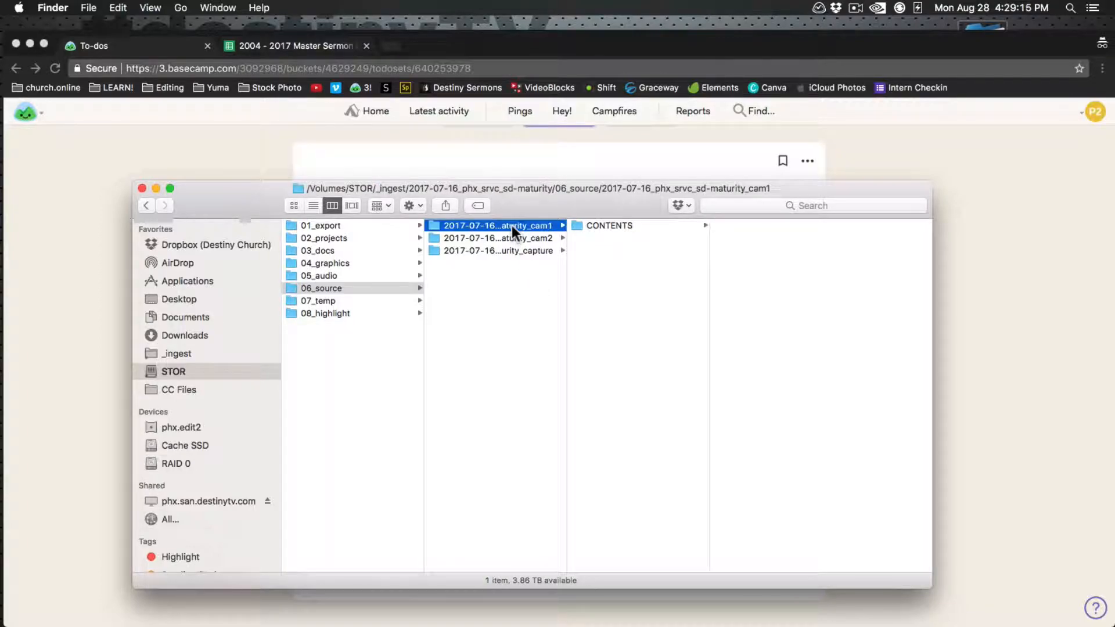
{"action": "key", "text": "super+i"}
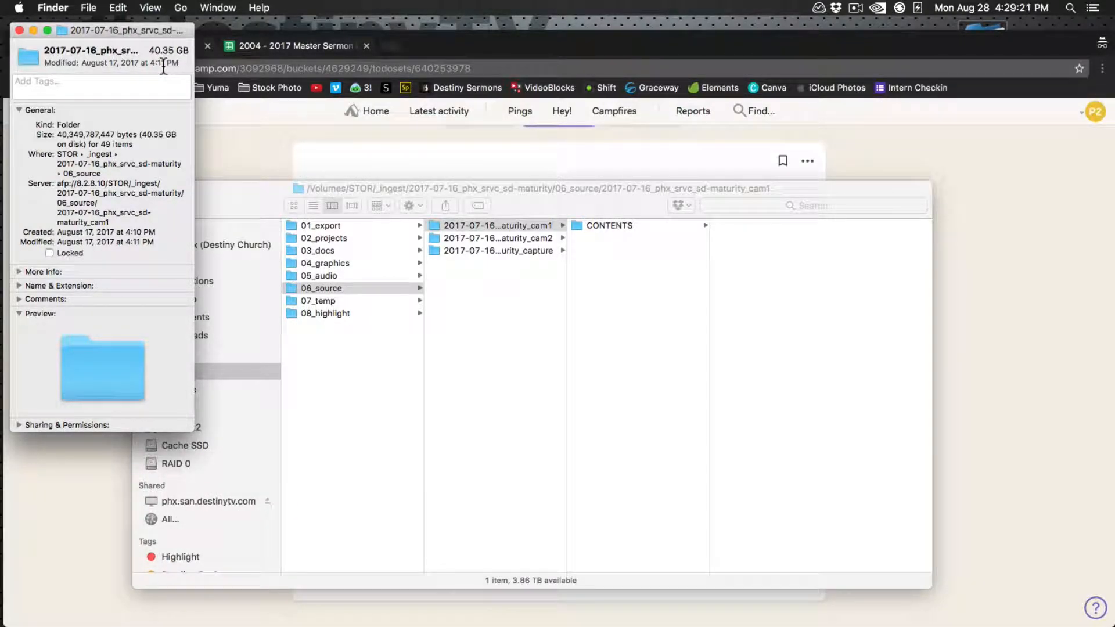
{"action": "left_click", "coordinate": [19, 30]}
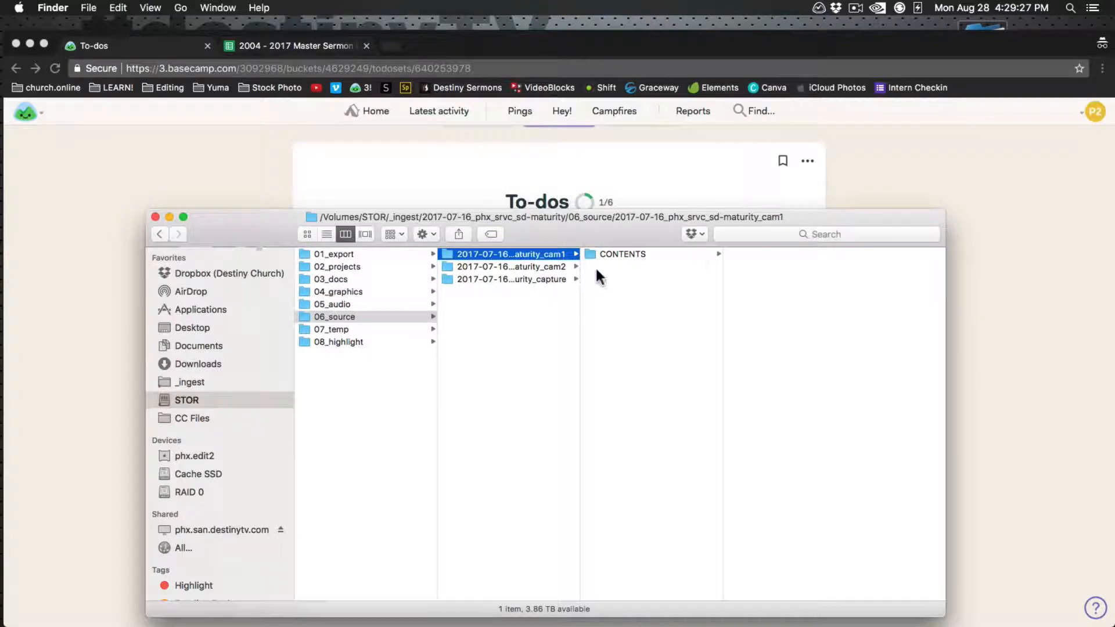
Bring up Media Encoder behind Finder and select AA010901.MXF in the cam1 CONTENTS/CLIPS001/AA0109 folder
{"action": "left_click", "coordinate": [673, 255]}
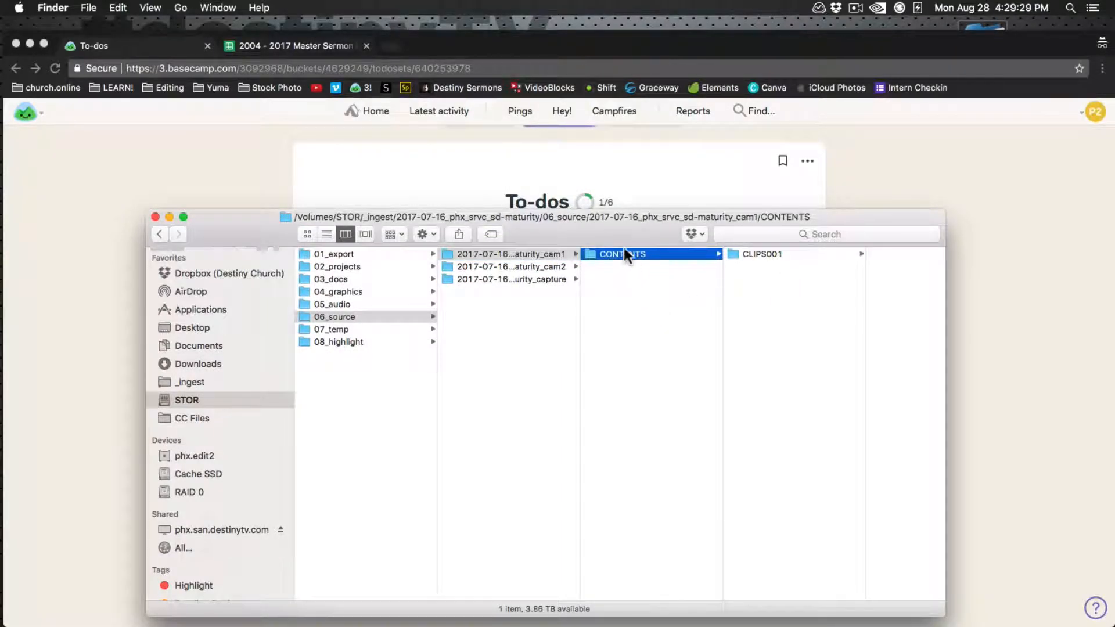
{"action": "left_click_drag", "start_coordinate": [615, 217], "coordinate": [617, 277]}
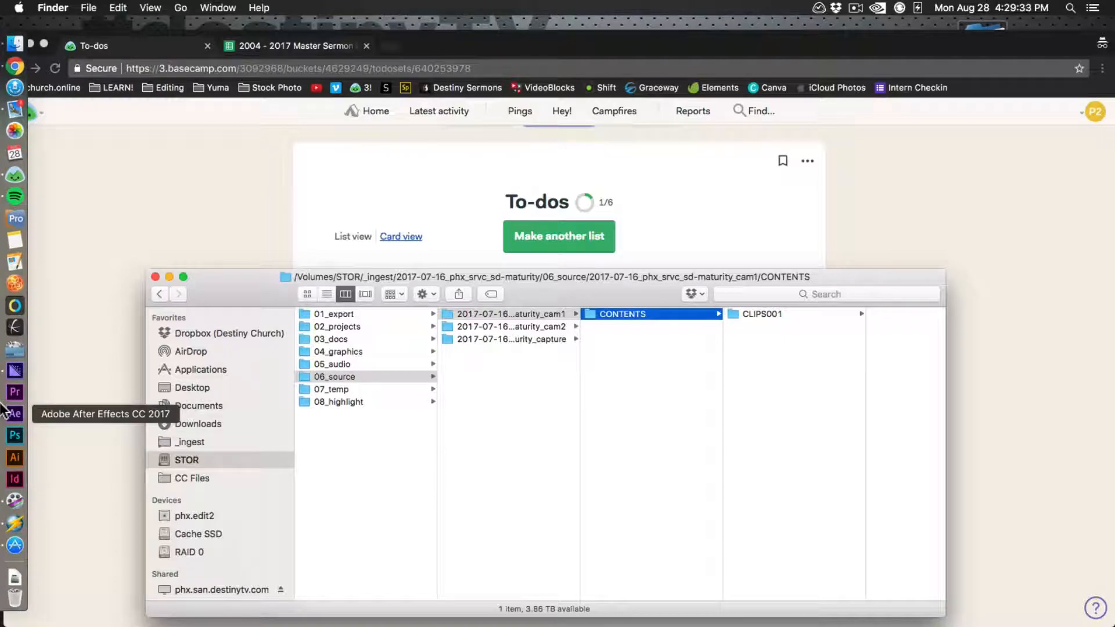
{"action": "left_click", "coordinate": [15, 372]}
{"action": "key", "text": "super+Tab"}
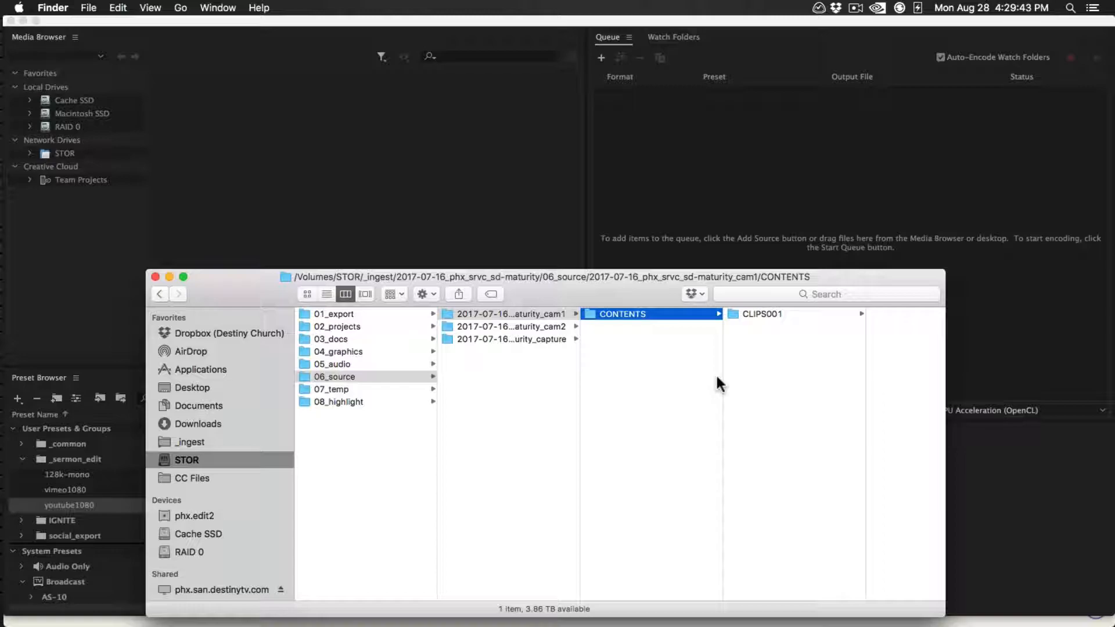
{"action": "key", "text": "Right"}
{"action": "key", "text": "Right"}
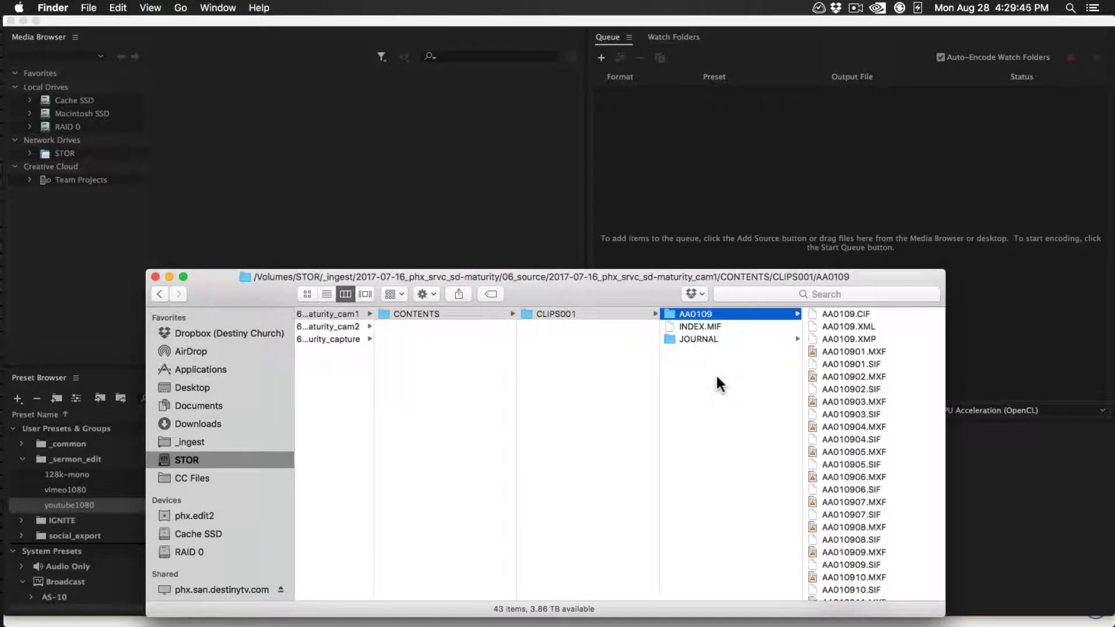
{"action": "left_click", "coordinate": [884, 351]}
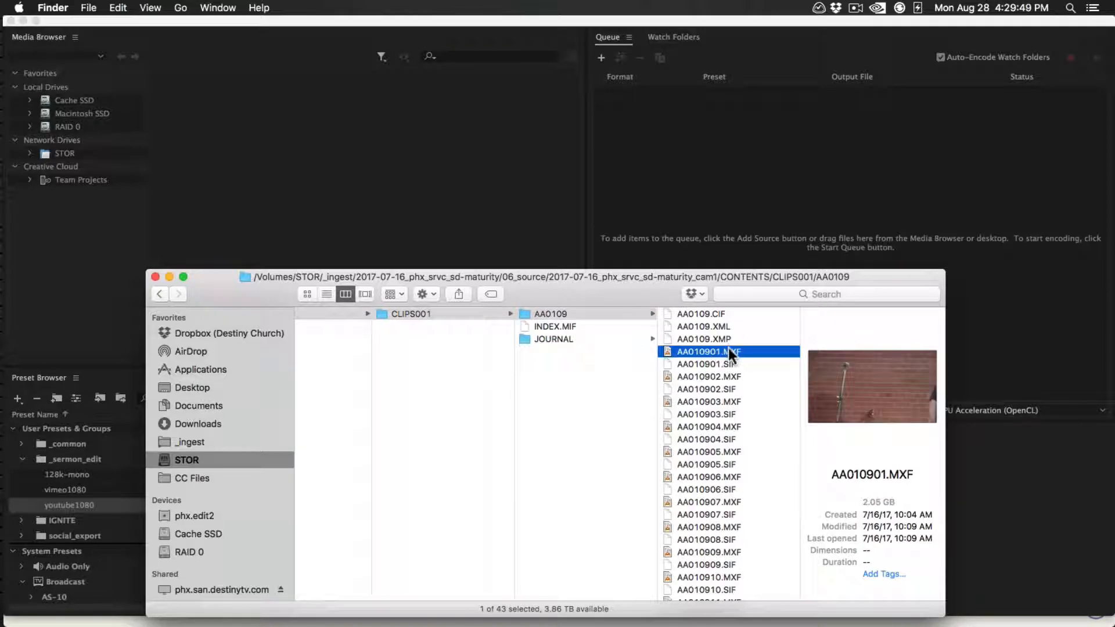
Add AA010901.MXF from Finder to the Media Encoder encoding queue and switch to Media Encoder
{"action": "left_click_drag", "start_coordinate": [624, 270], "coordinate": [587, 428]}
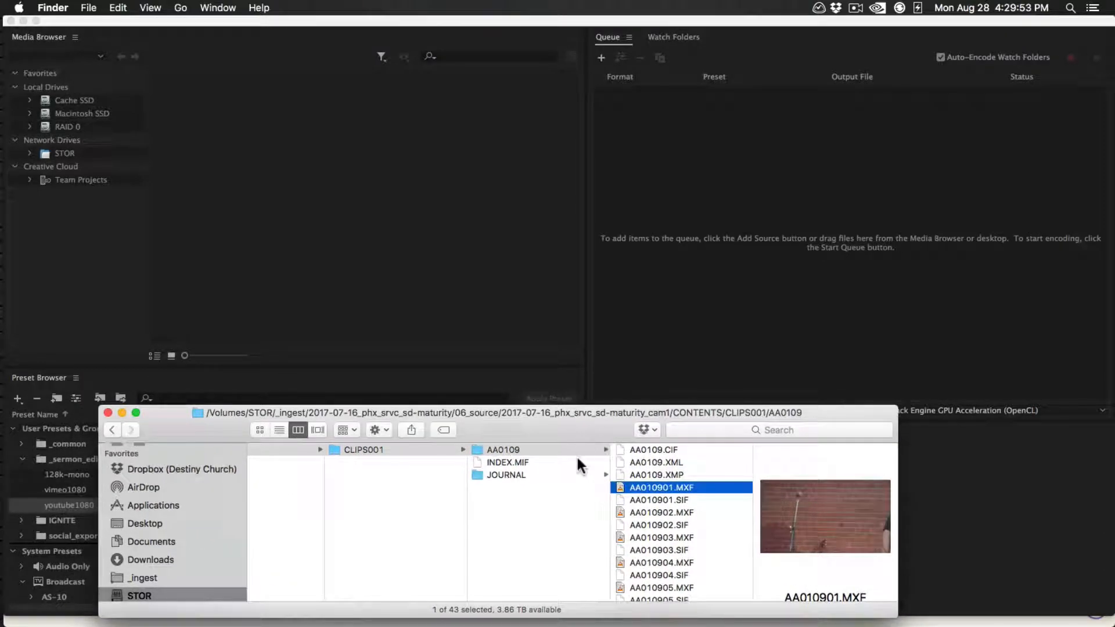
{"action": "left_click_drag", "start_coordinate": [656, 488], "coordinate": [995, 387]}
{"action": "key", "text": "super+Tab"}
{"action": "key", "text": "super+Tab"}
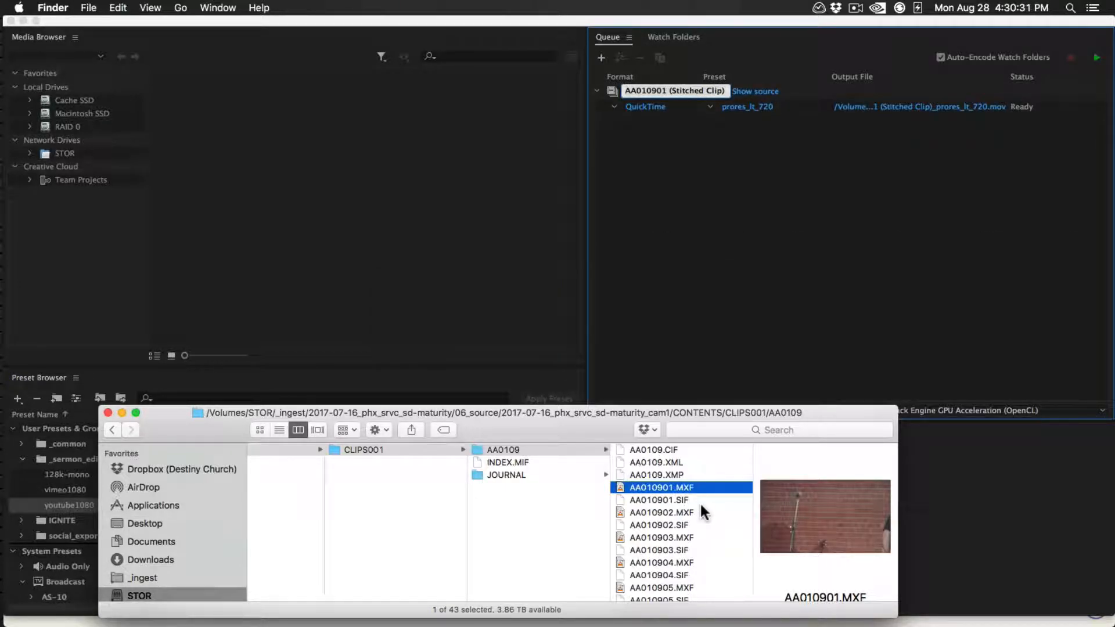
{"action": "left_click", "coordinate": [779, 316]}
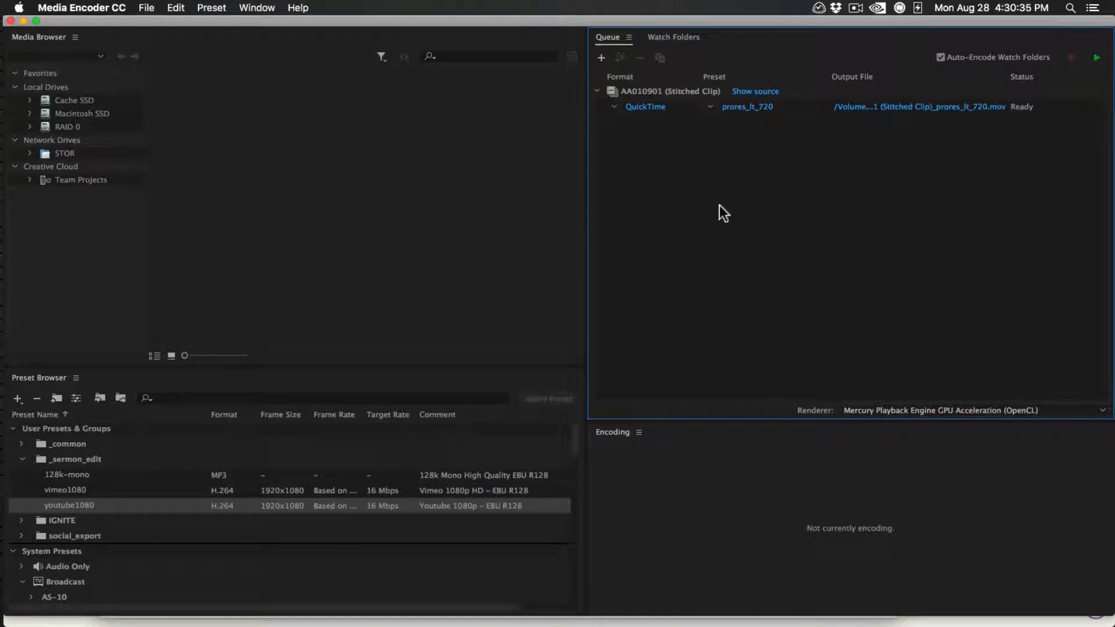
Open the queued clip's export settings and scrub through the preview to 00:59:23:20 to review the footage
{"action": "left_click", "coordinate": [646, 106]}
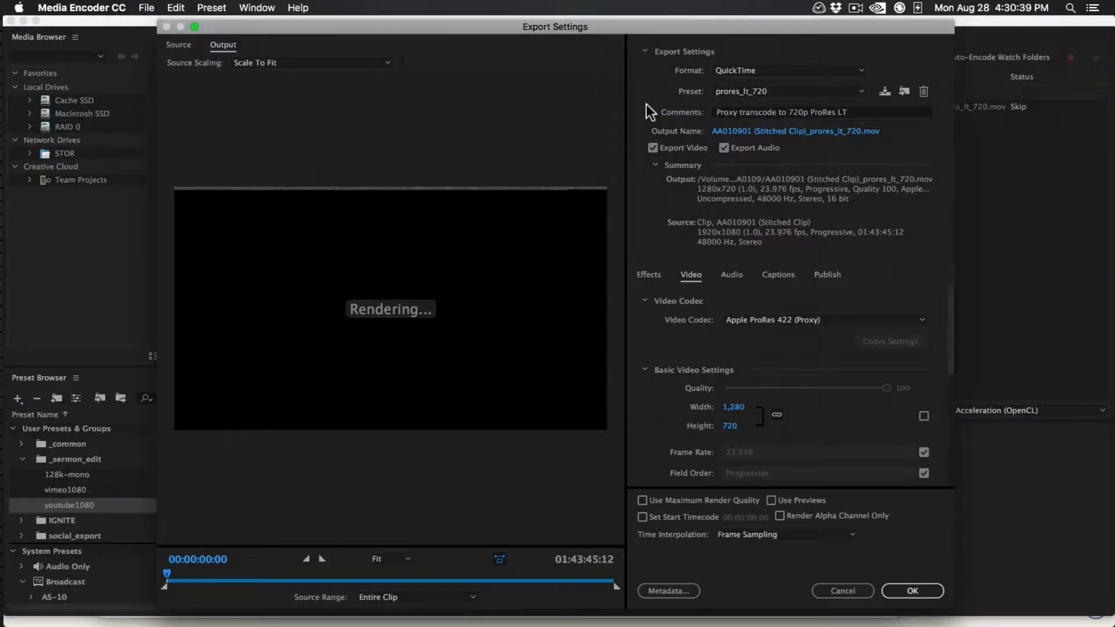
{"action": "left_click_drag", "start_coordinate": [169, 579], "coordinate": [211, 578]}
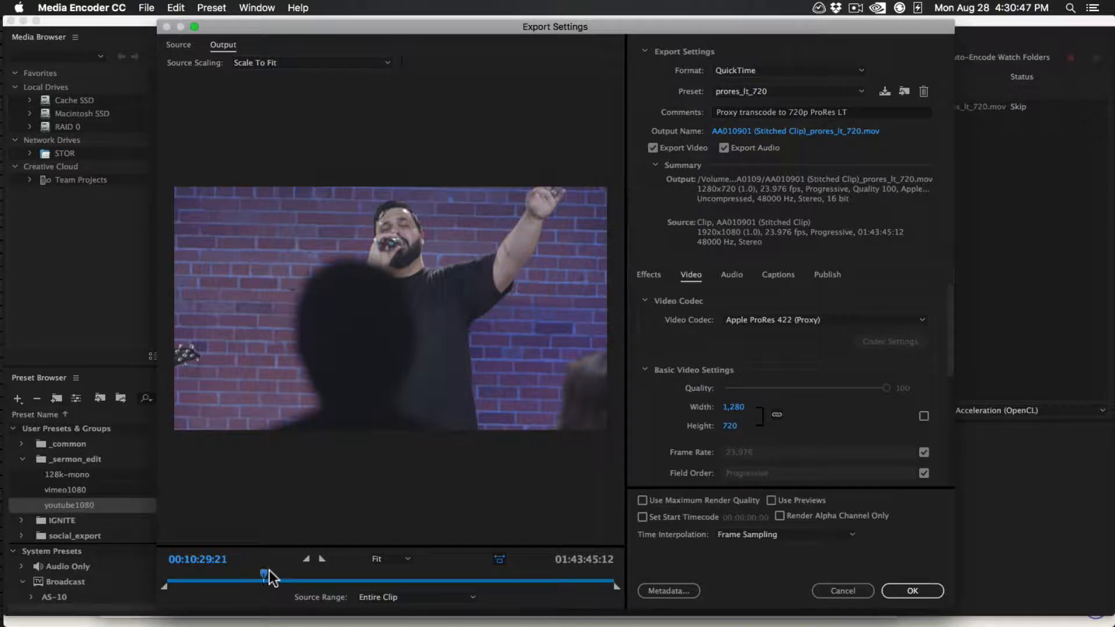
{"action": "left_click_drag", "start_coordinate": [269, 572], "coordinate": [423, 575]}
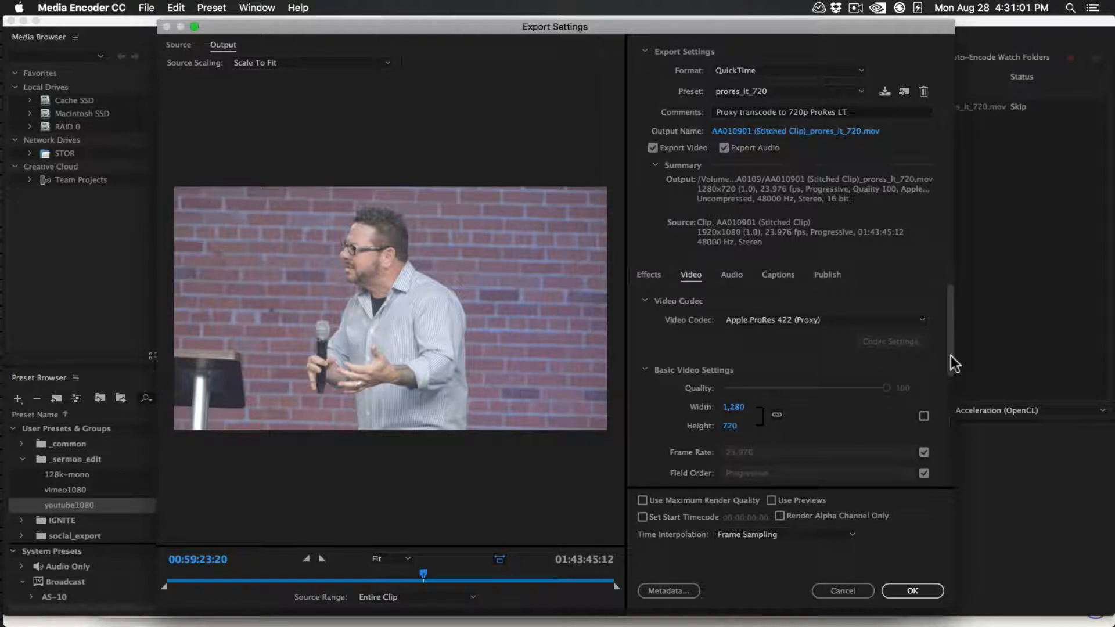
{"action": "left_click_drag", "start_coordinate": [952, 356], "coordinate": [944, 312]}
Set the output location to the 06_source cam1 folder, reusing the existing capture ProRes LT 720 movie's file name
{"action": "left_click", "coordinate": [788, 132]}
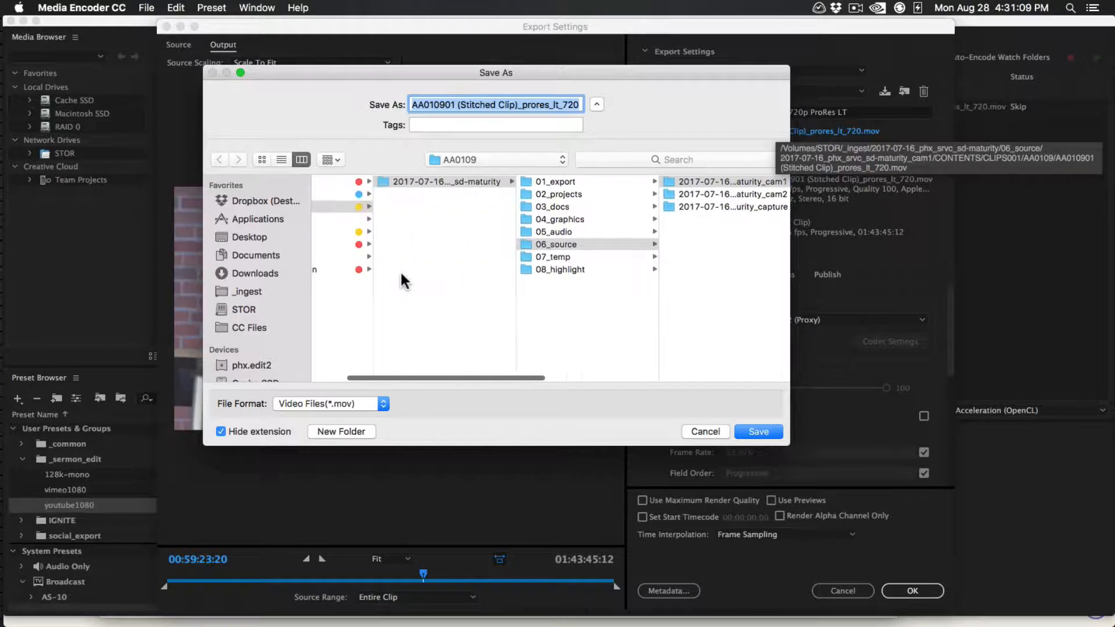
{"action": "left_click", "coordinate": [639, 183]}
{"action": "left_click", "coordinate": [609, 209]}
{"action": "left_click", "coordinate": [691, 184]}
{"action": "left_click", "coordinate": [617, 182]}
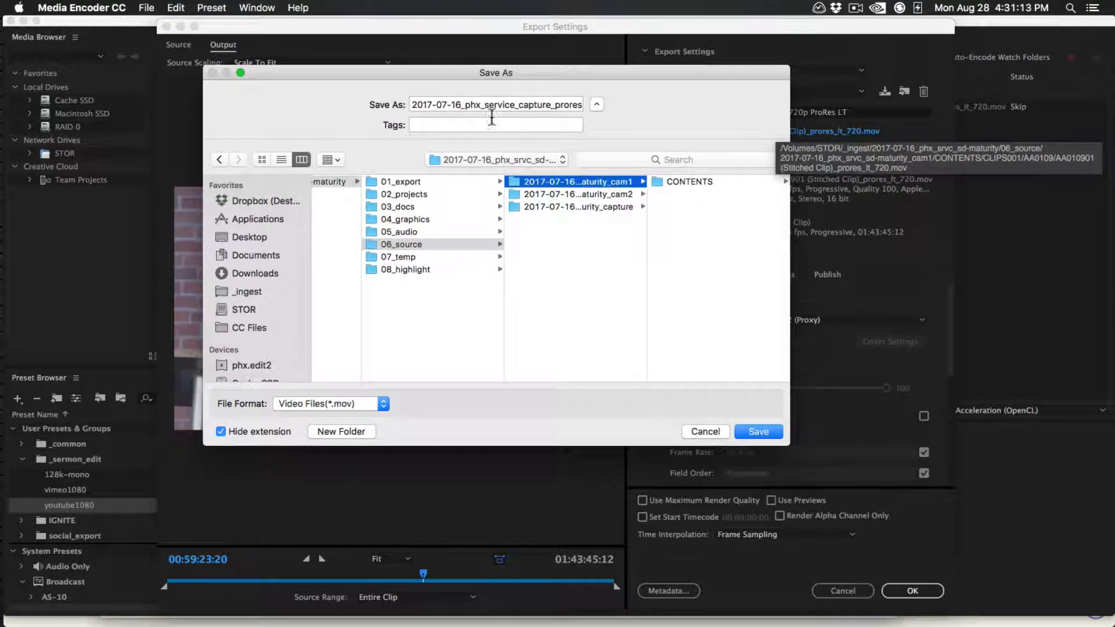
Replace "capture" with "cam1" in the output name and save it as 2017-07-16_phx_service_cam1_prores_lt_720 in the cam1 folder
{"action": "left_click_drag", "start_coordinate": [519, 105], "coordinate": [539, 105]}
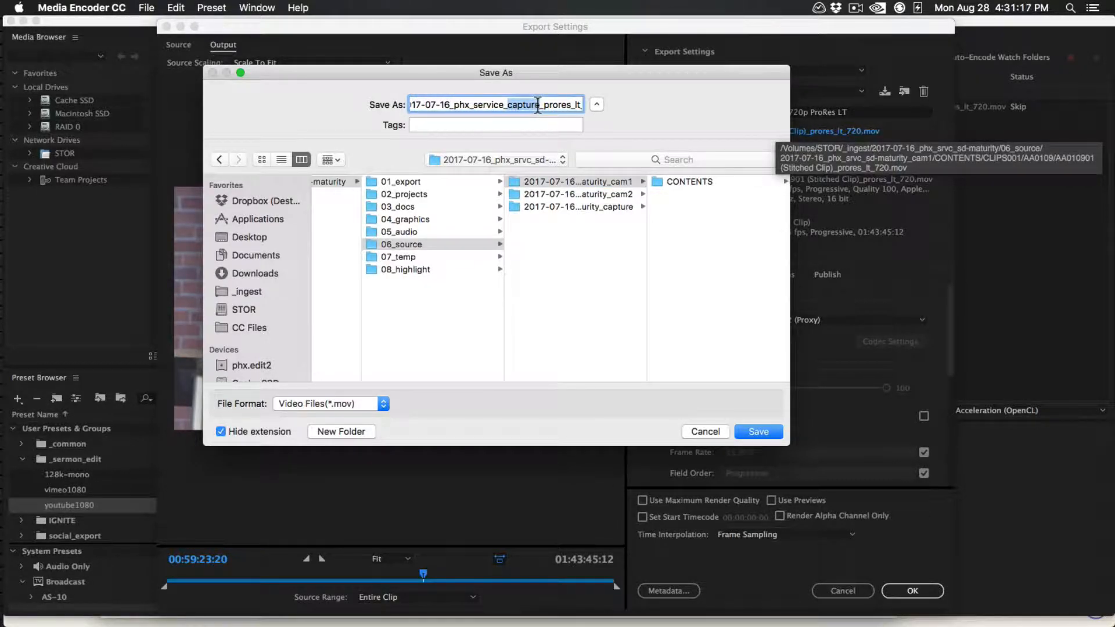
{"action": "type", "text": "cam1"}
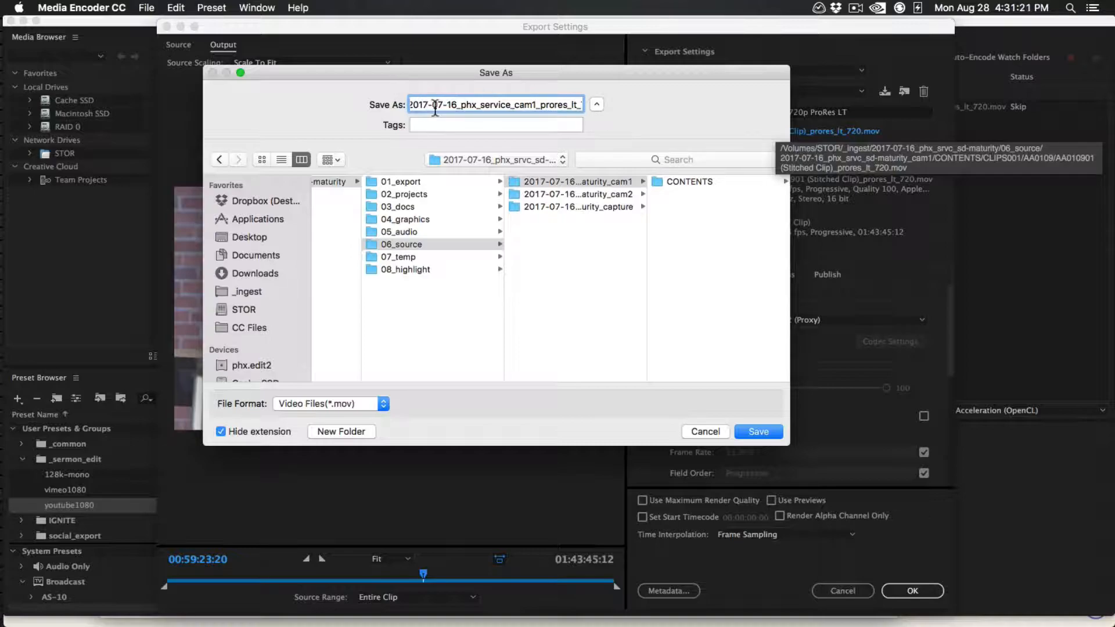
{"action": "left_click_drag", "start_coordinate": [553, 108], "coordinate": [600, 107]}
{"action": "left_click", "coordinate": [538, 103]}
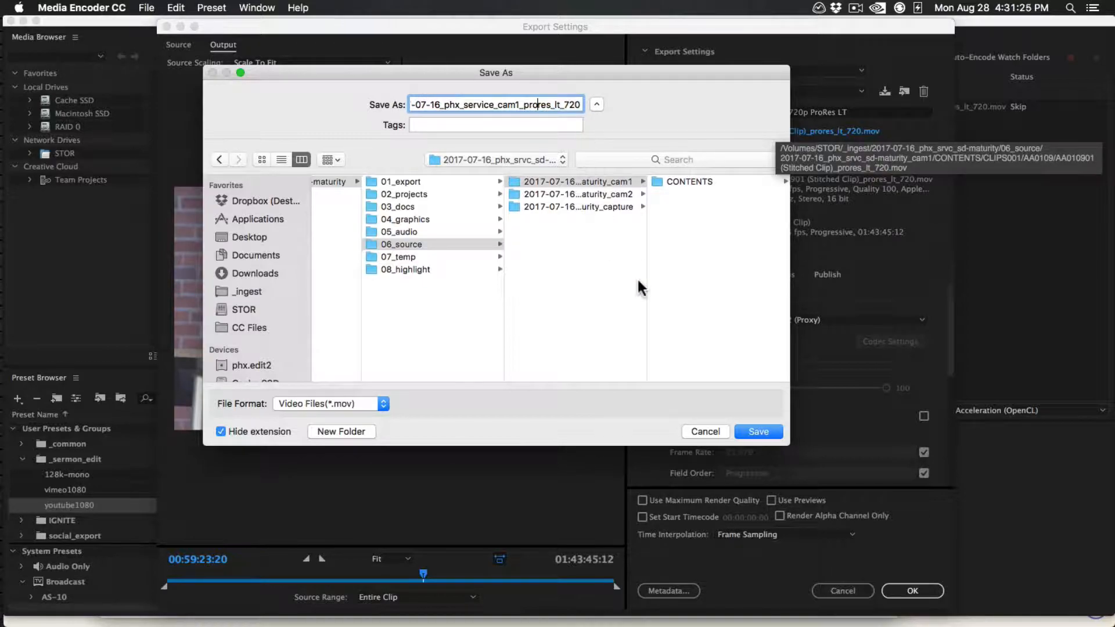
{"action": "left_click", "coordinate": [601, 183]}
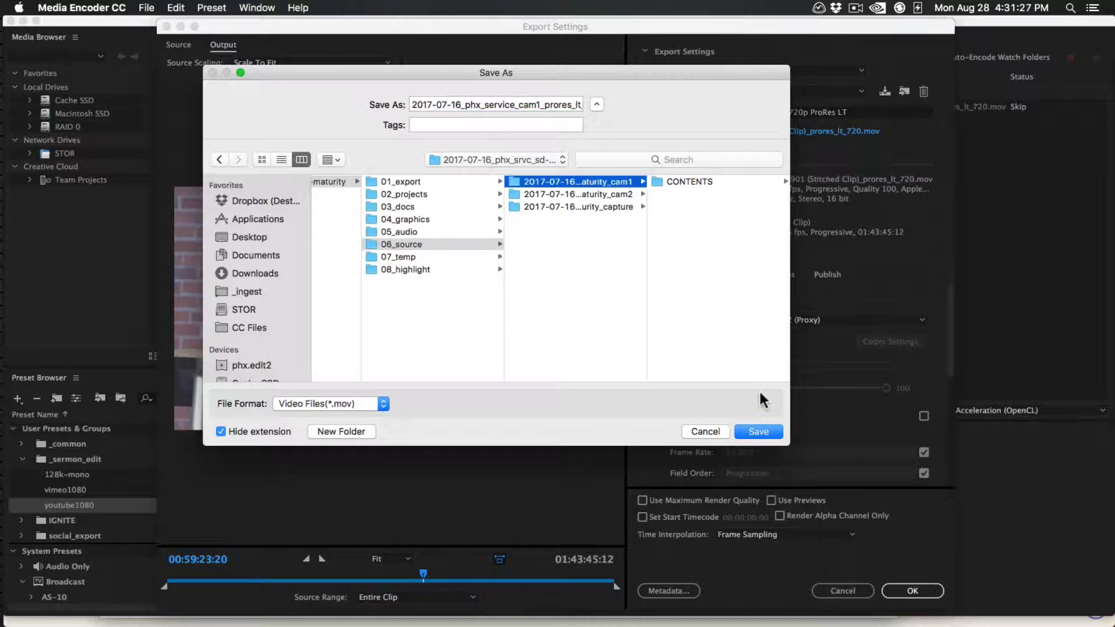
{"action": "left_click", "coordinate": [760, 432]}
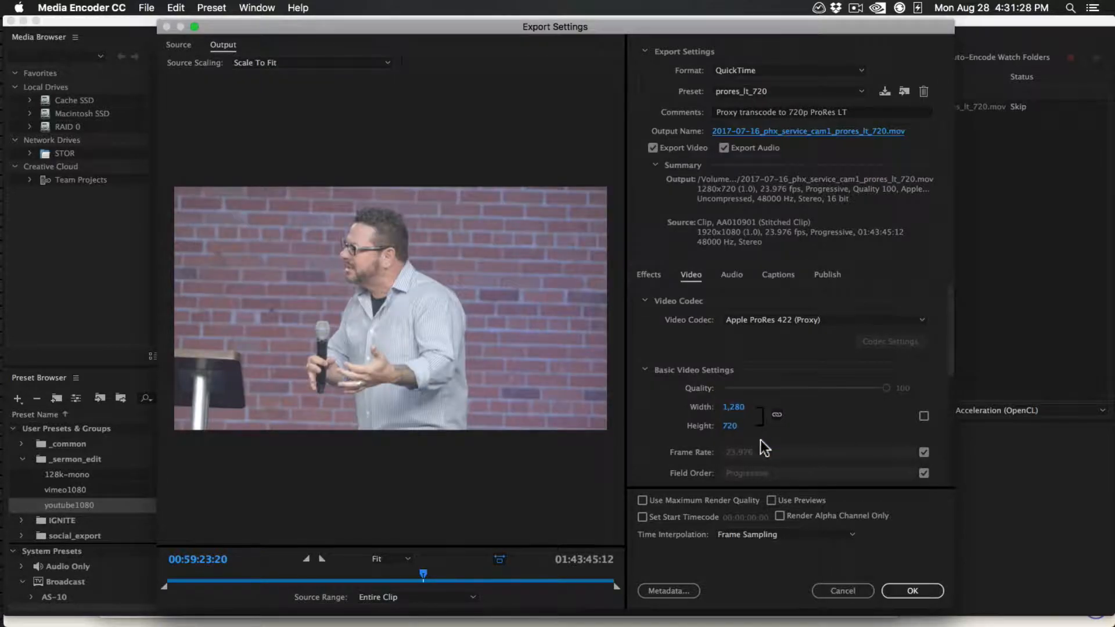
Accept the cam1 export settings and add AA002001.MXF from the cam2 folder in Finder to the Media Encoder queue
{"action": "left_click", "coordinate": [935, 594]}
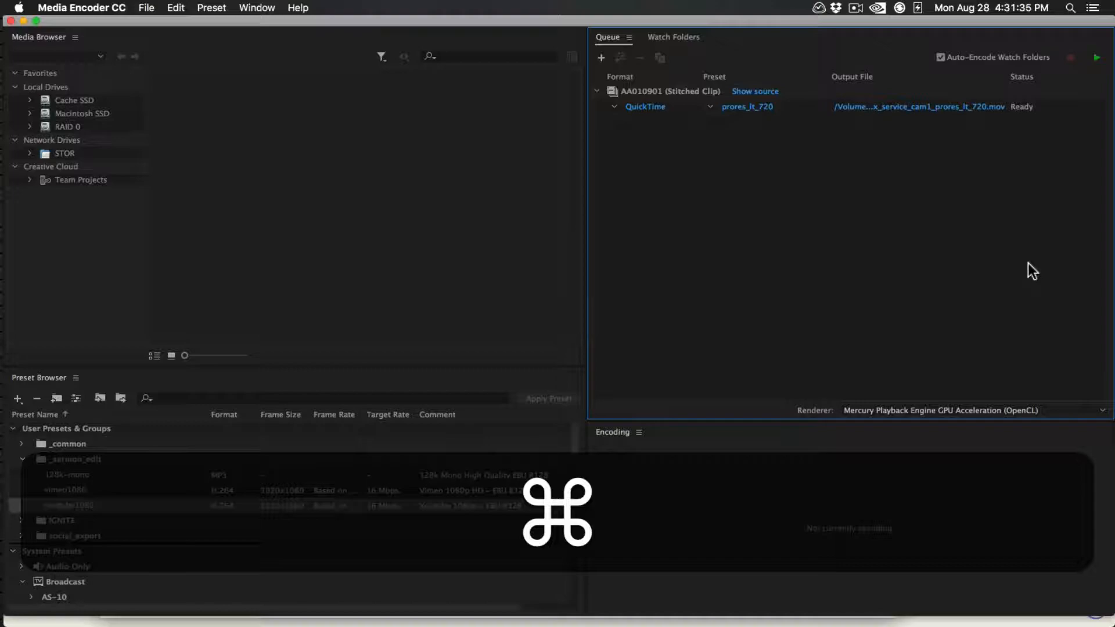
{"action": "key", "text": "super+Tab"}
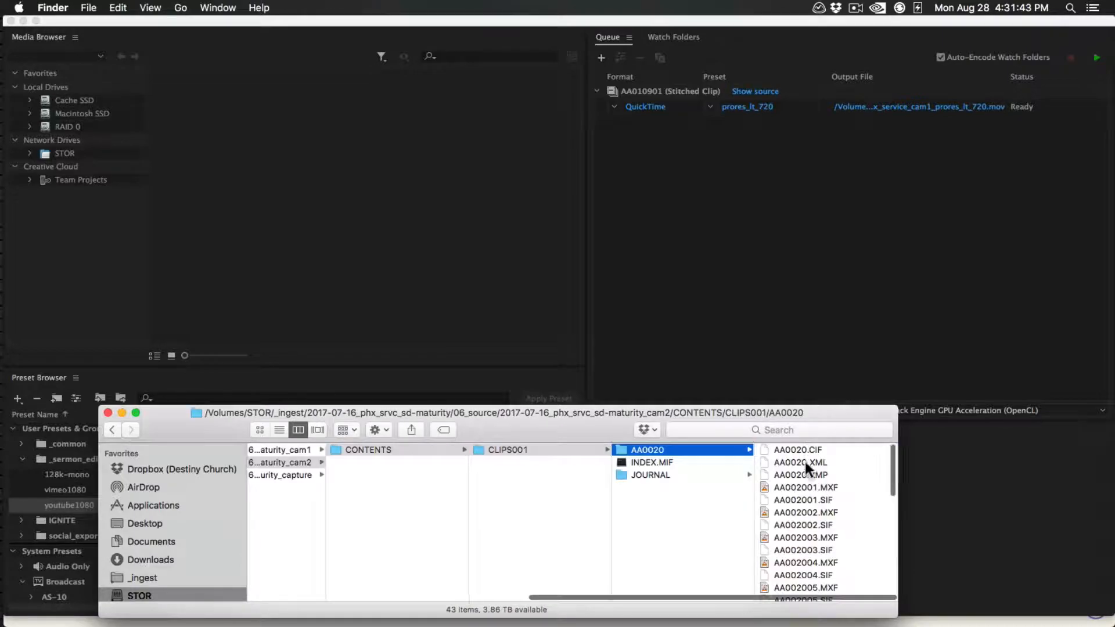
{"action": "left_click_drag", "start_coordinate": [805, 488], "coordinate": [965, 381]}
Set the AA002001 clip's output to a cam2 ProRes LT 720 movie, based on an existing file name, and start encoding the queue
{"action": "left_click", "coordinate": [916, 138]}
{"action": "scroll", "coordinate": [639, 262], "scroll_direction": "left", "scroll_amount": 10}
{"action": "left_click", "coordinate": [640, 212]}
{"action": "left_click", "coordinate": [779, 187]}
{"action": "left_click", "coordinate": [640, 200]}
{"action": "left_click", "coordinate": [821, 452]}
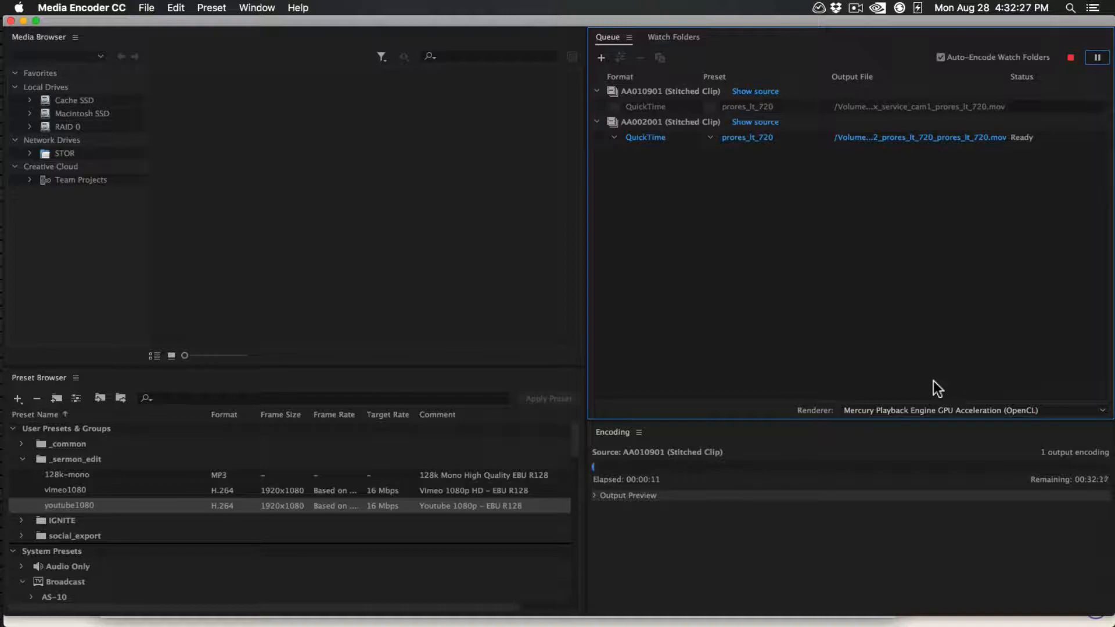
Switch to the Basecamp to-dos, mark "Confirm ProRes720LT versions have been created, delete master capture files" as complete, and switch to CrossFTP Pro
{"action": "key", "text": "super+Tab"}
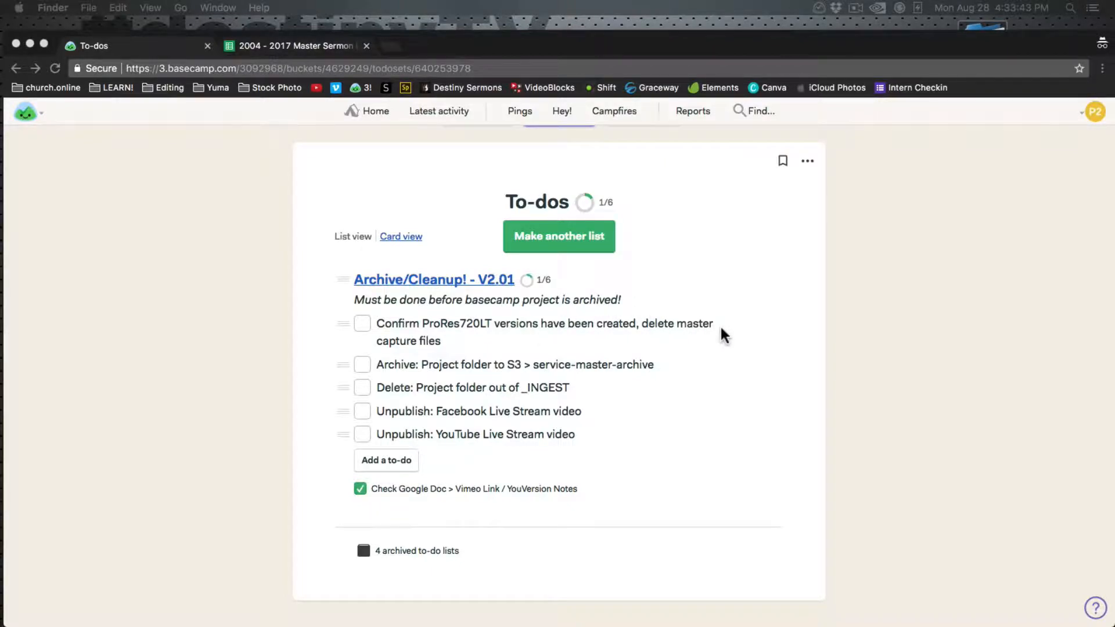
{"action": "left_click", "coordinate": [362, 326]}
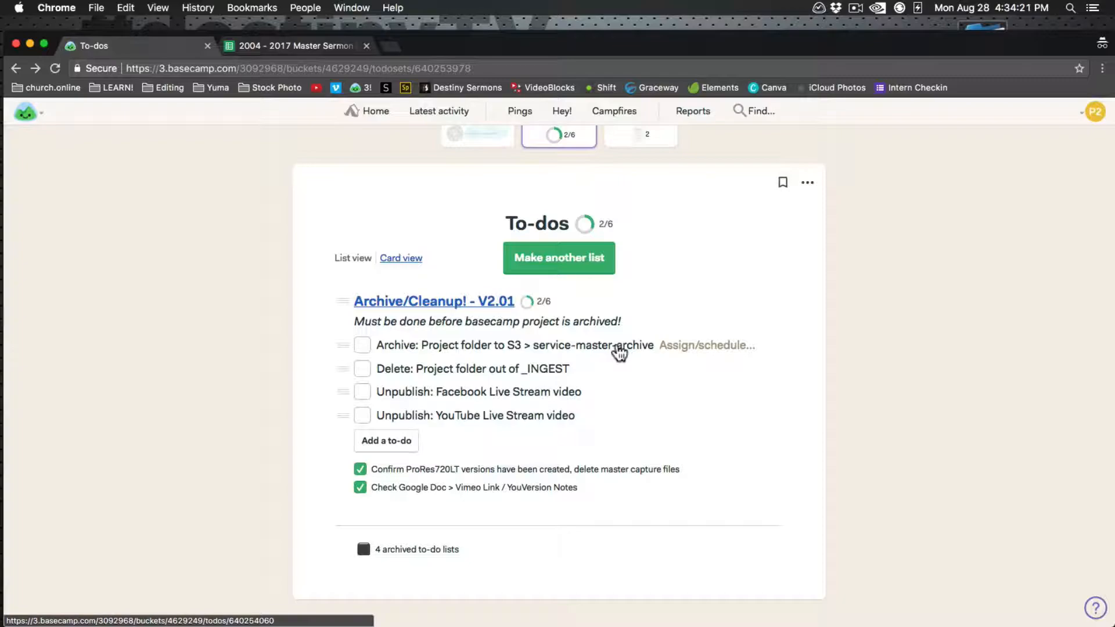
{"action": "key", "text": "super"}
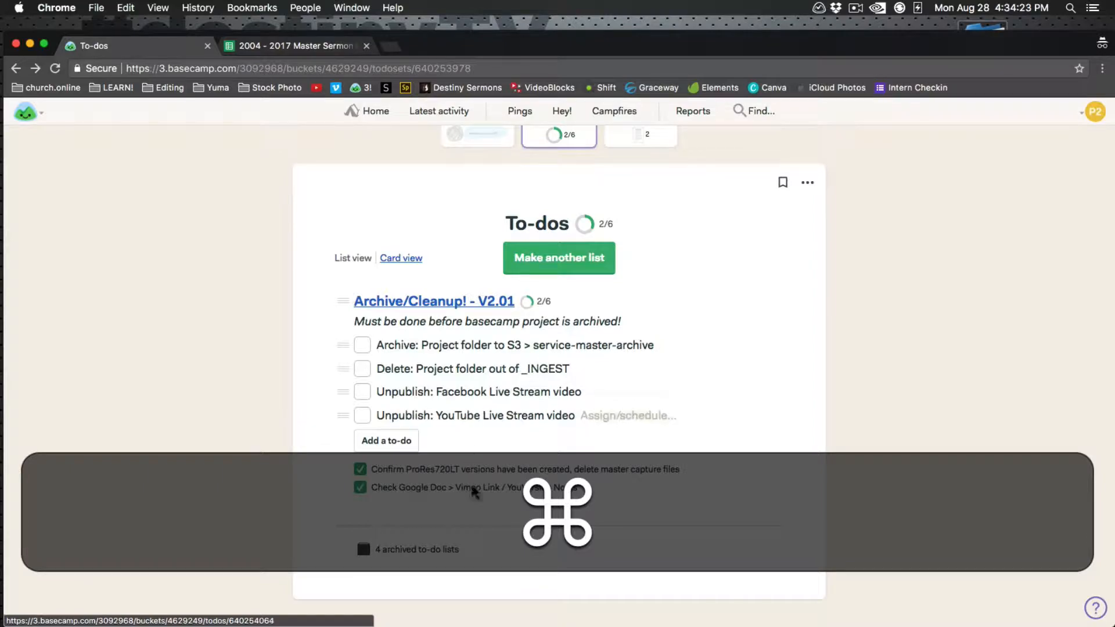
{"action": "mouse_move", "coordinate": [3, 307]}
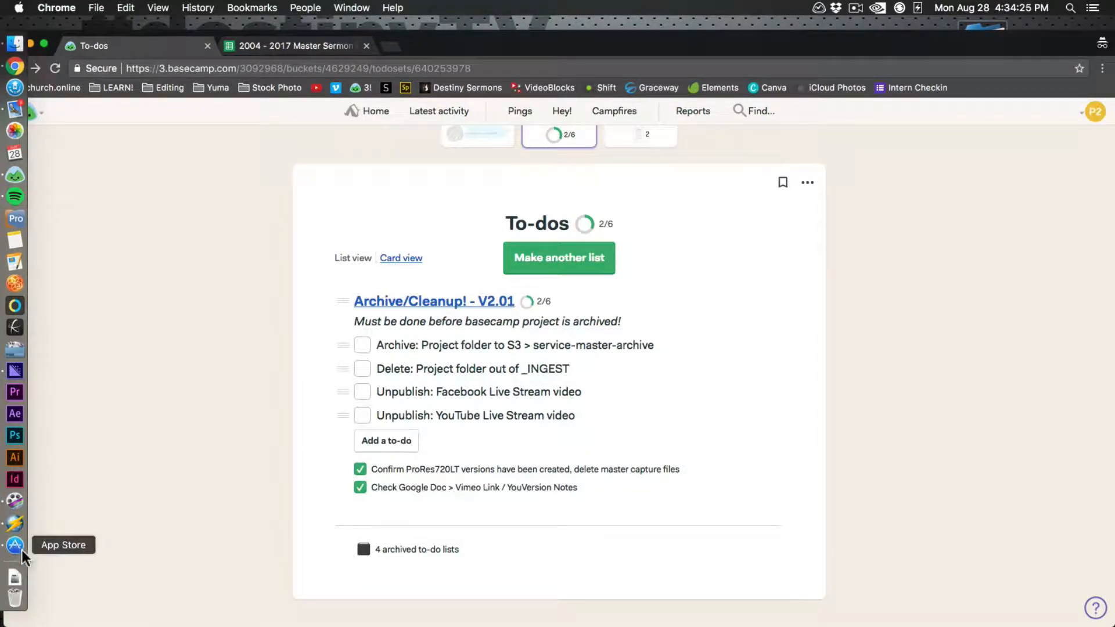
{"action": "left_click", "coordinate": [15, 523]}
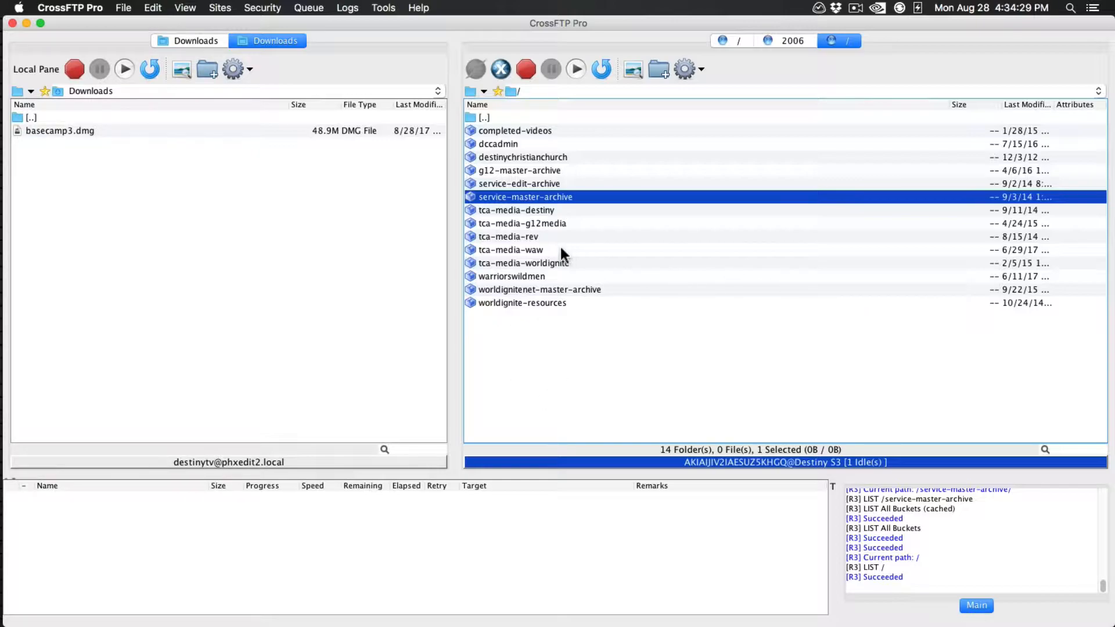
{"action": "double_click", "coordinate": [512, 210]}
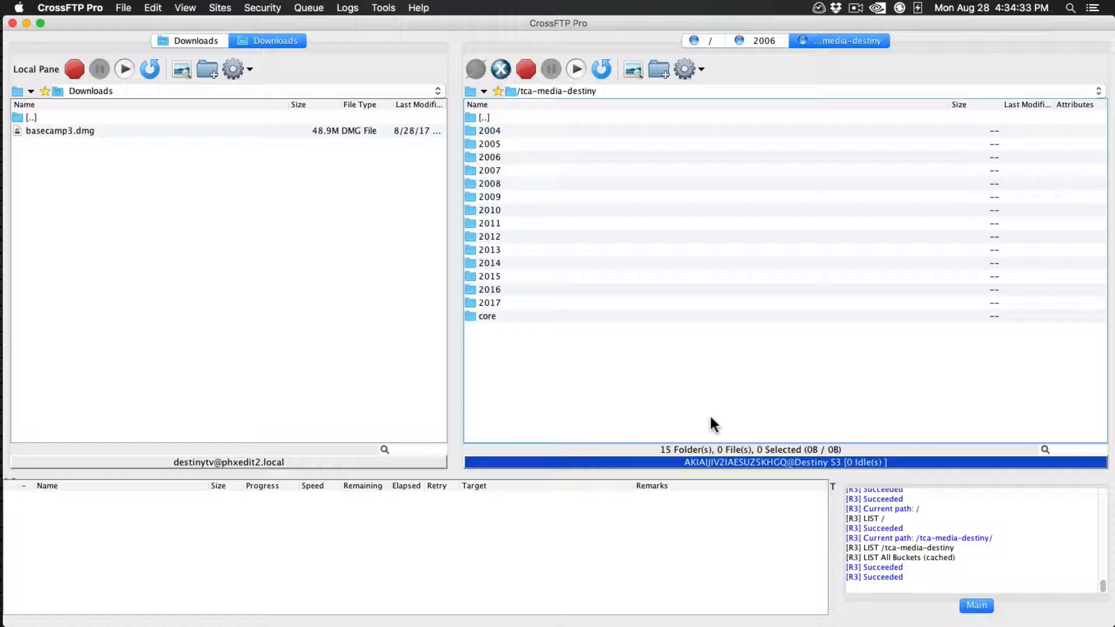
{"action": "double_click", "coordinate": [485, 119]}
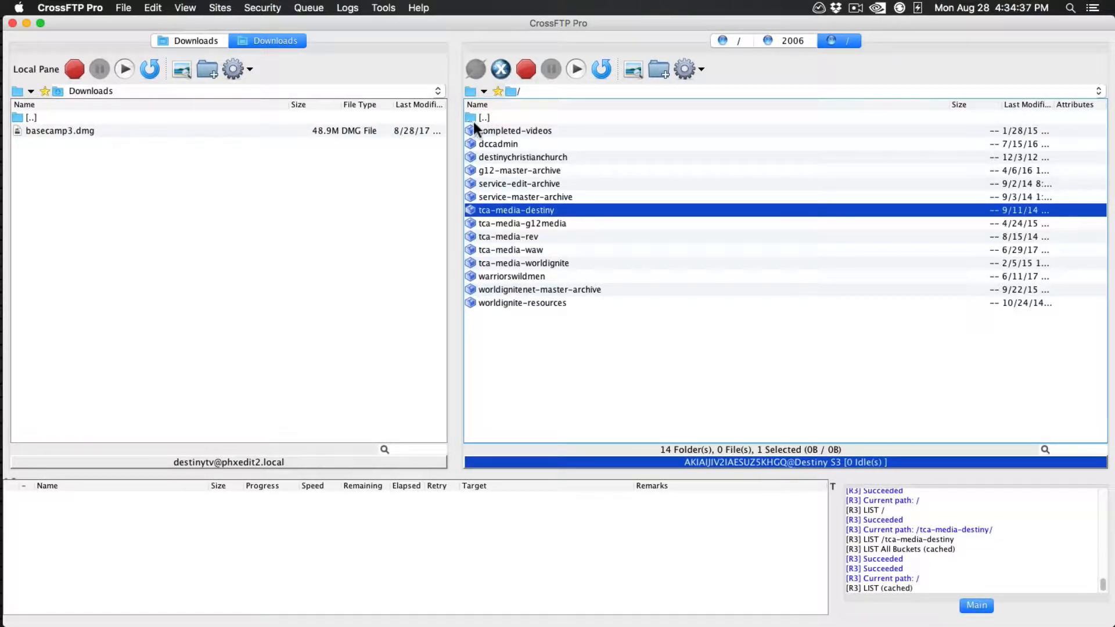
{"action": "left_click", "coordinate": [484, 117]}
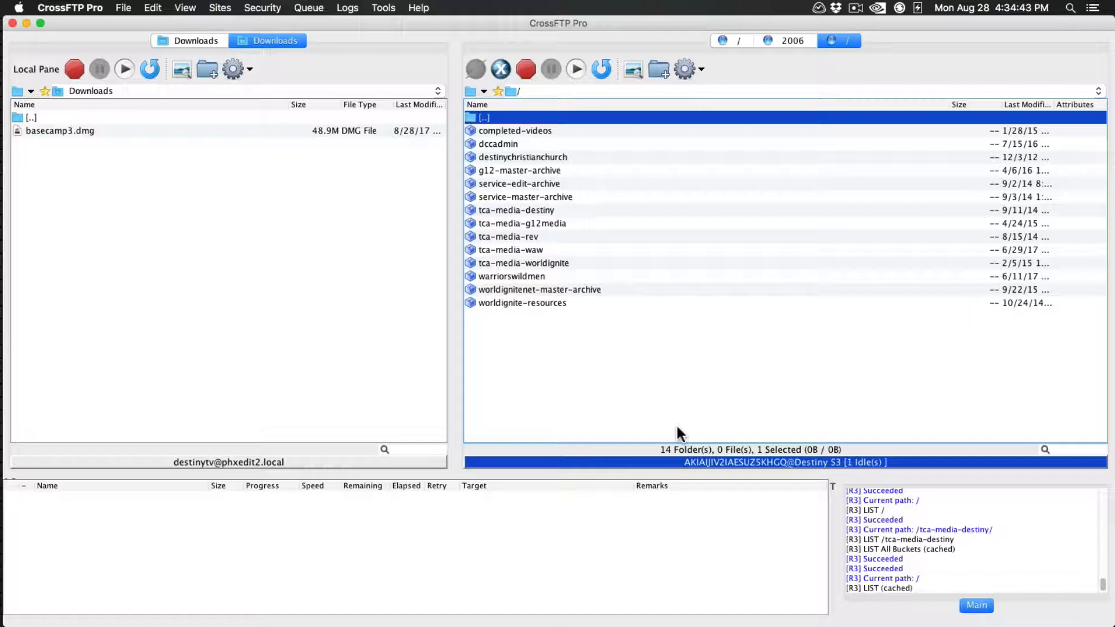
Open the 2017_phx folder in the service-master-archive bucket and place Finder's _ingest window so the remote folder list stays accessible
{"action": "double_click", "coordinate": [522, 197]}
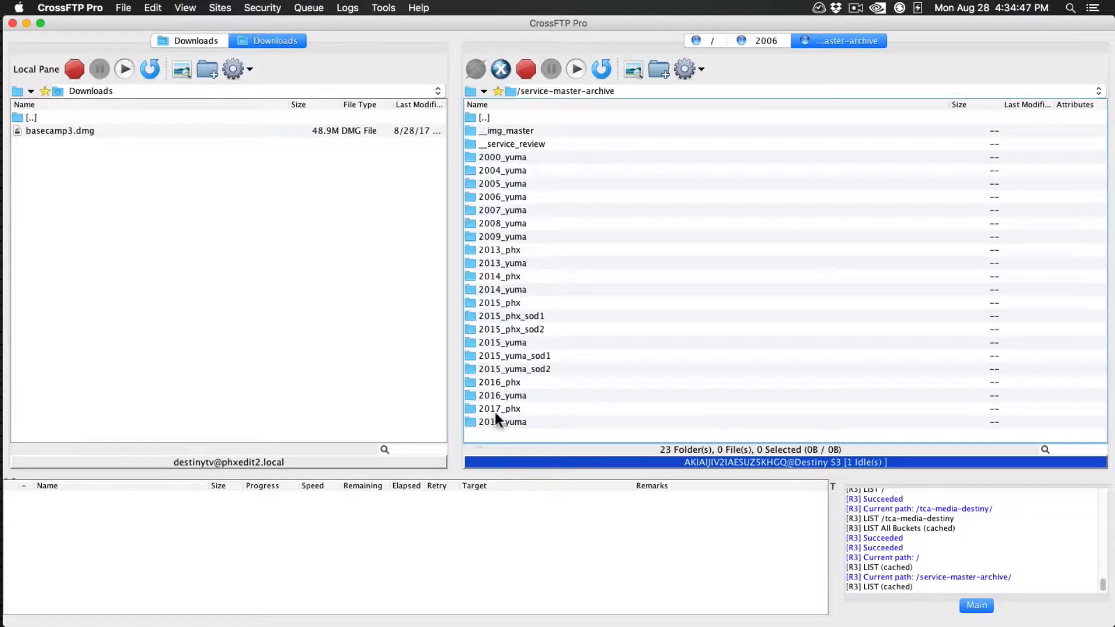
{"action": "double_click", "coordinate": [505, 404]}
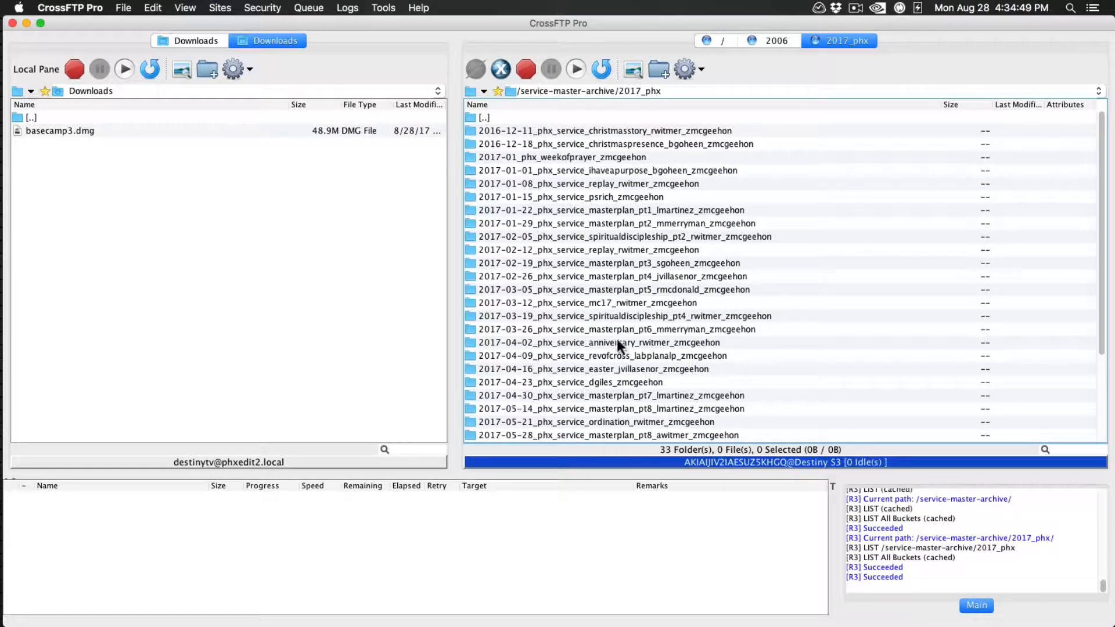
{"action": "scroll", "coordinate": [690, 319], "scroll_direction": "down", "scroll_amount": 5}
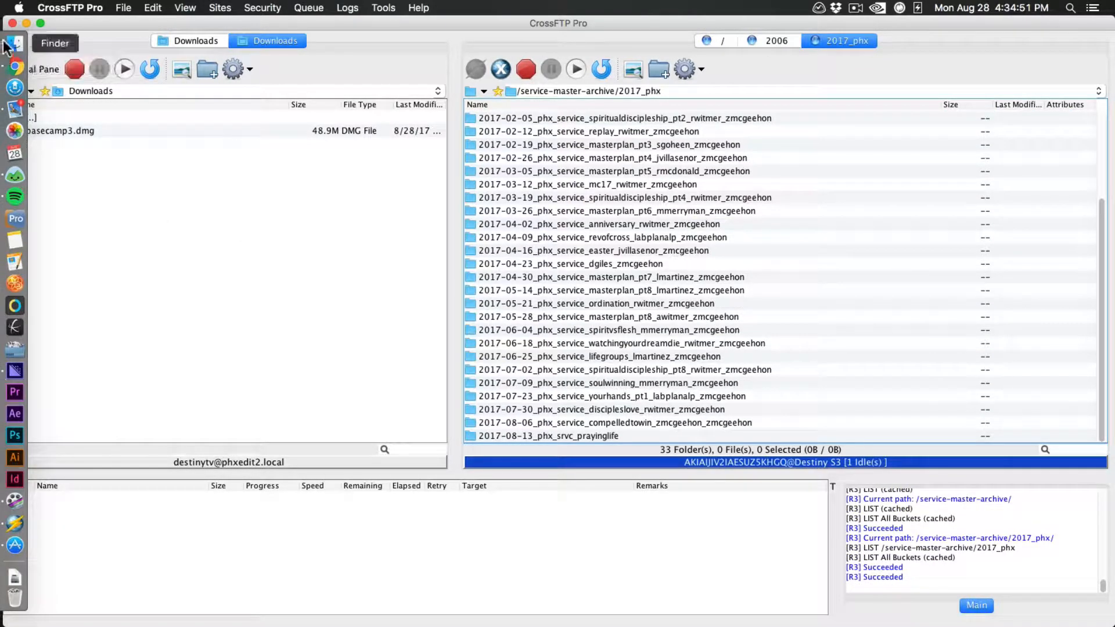
{"action": "left_click", "coordinate": [9, 45]}
{"action": "left_click_drag", "start_coordinate": [628, 289], "coordinate": [730, 489]}
{"action": "scroll", "coordinate": [732, 241], "scroll_direction": "up", "scroll_amount": 5}
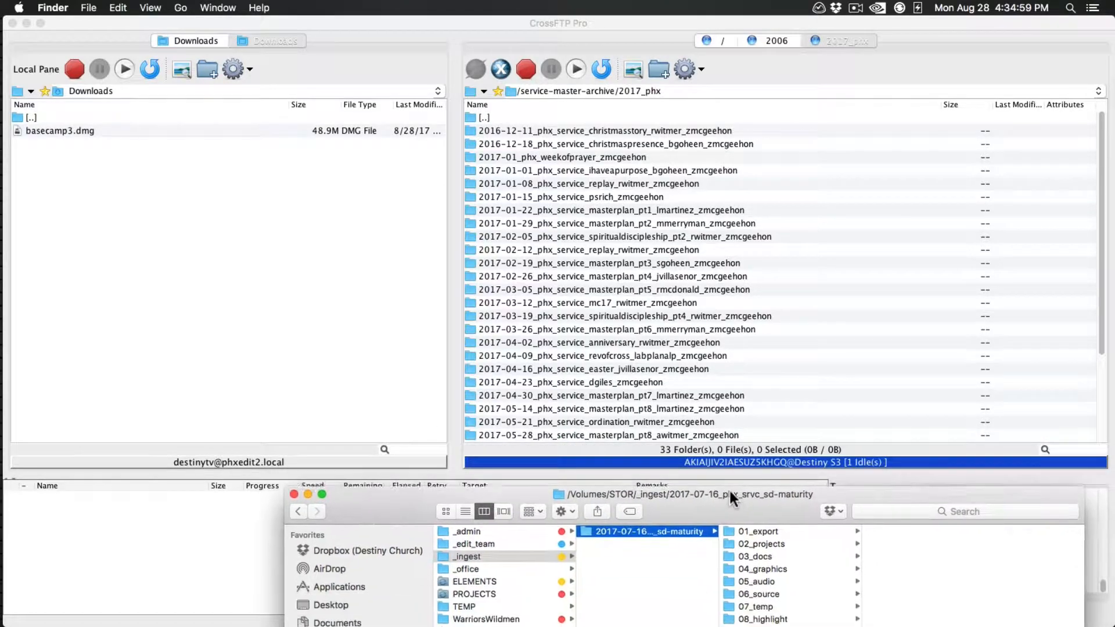
{"action": "right_click", "coordinate": [657, 532]}
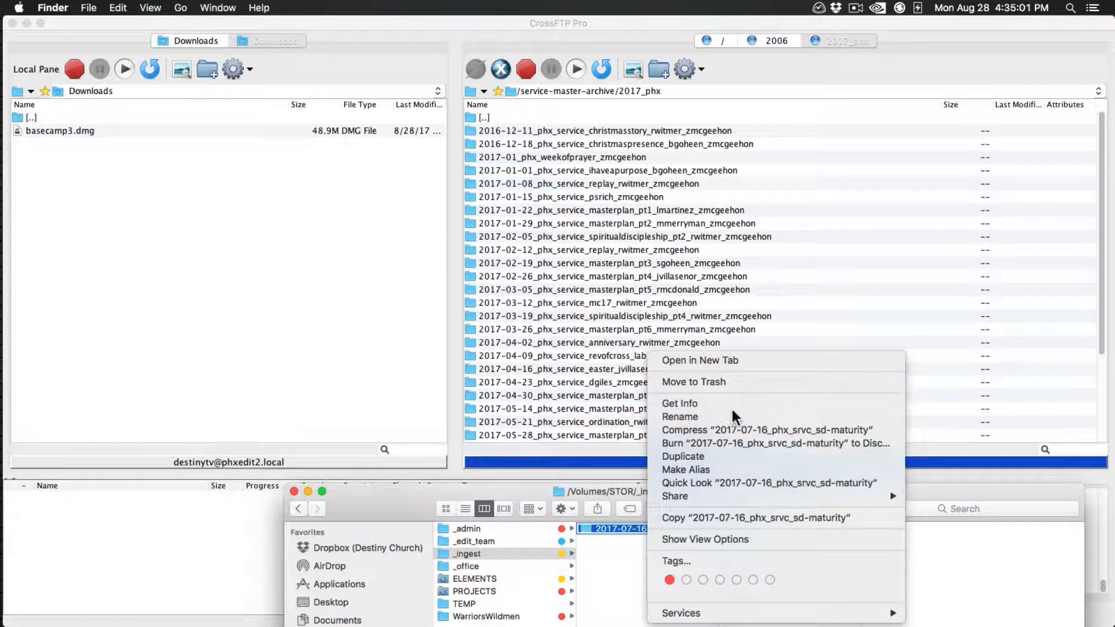
{"action": "left_click", "coordinate": [623, 580]}
{"action": "left_click", "coordinate": [608, 528]}
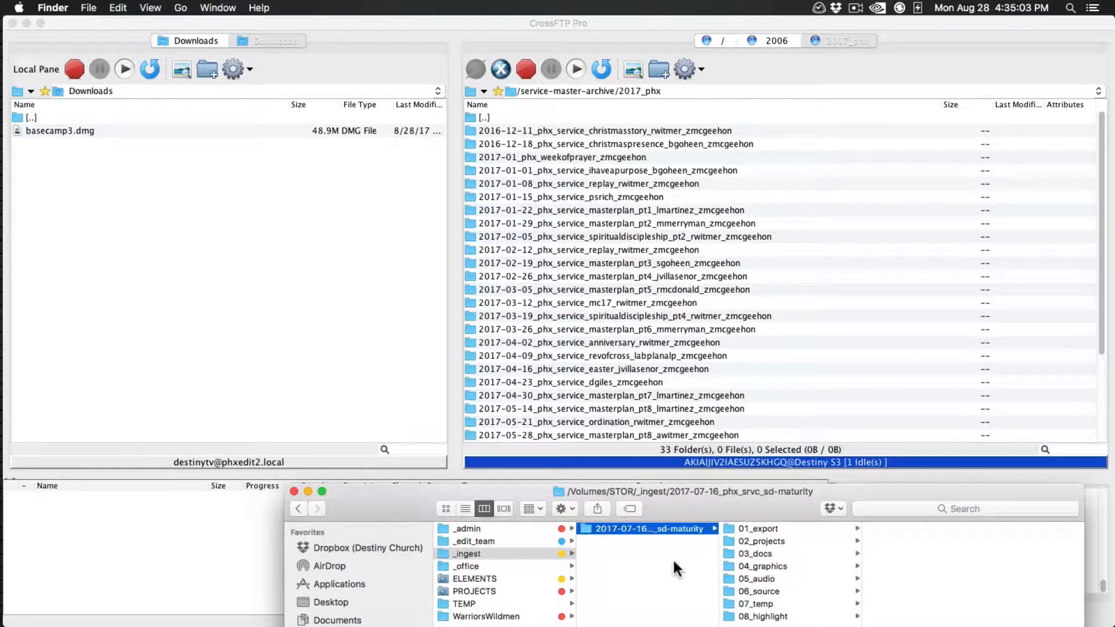
{"action": "left_click_drag", "start_coordinate": [620, 528], "coordinate": [650, 535]}
Upload the 2017-07-16_phx_srvc_sd-maturity project folder from Finder's _ingest folder to /service-master-archive/2017_phx
{"action": "scroll", "coordinate": [866, 376], "scroll_direction": "down", "scroll_amount": 3}
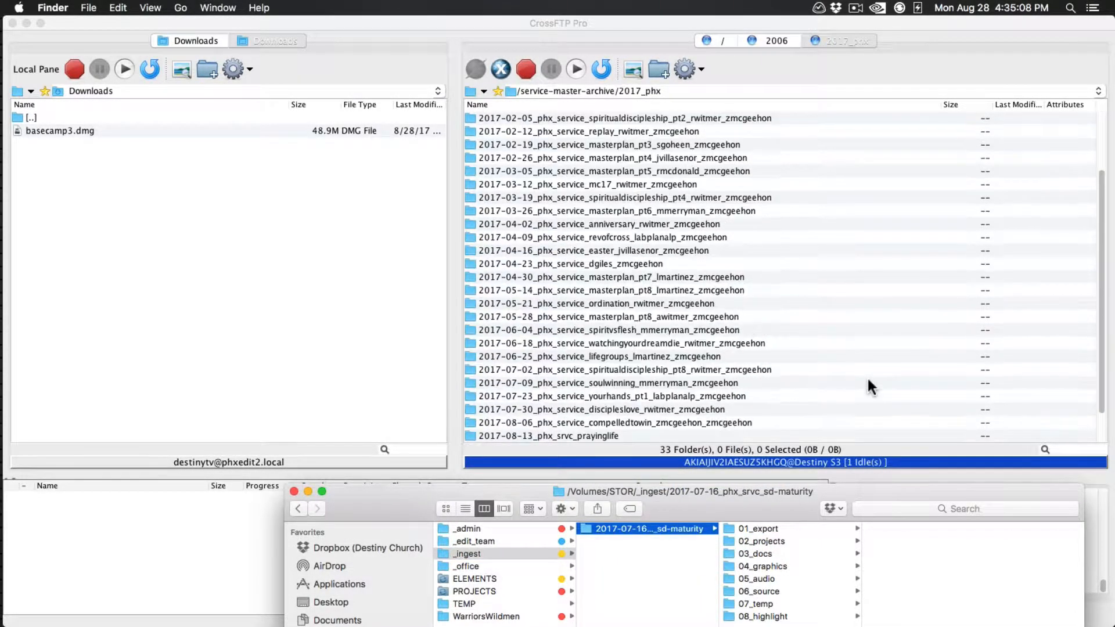
{"action": "left_click", "coordinate": [611, 532]}
{"action": "left_click_drag", "start_coordinate": [631, 531], "coordinate": [854, 427]}
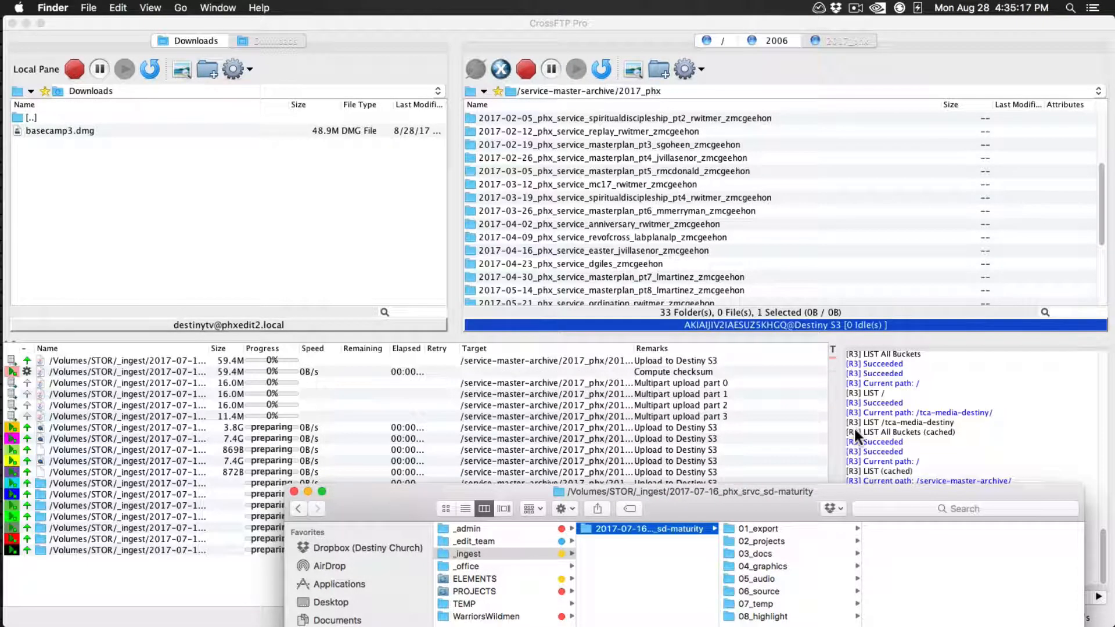
Refresh the remote 2017_phx listing and check the 2017-07-16_phx_srvc_sd-maturity folder in it
{"action": "scroll", "coordinate": [697, 233], "scroll_direction": "down", "scroll_amount": 5}
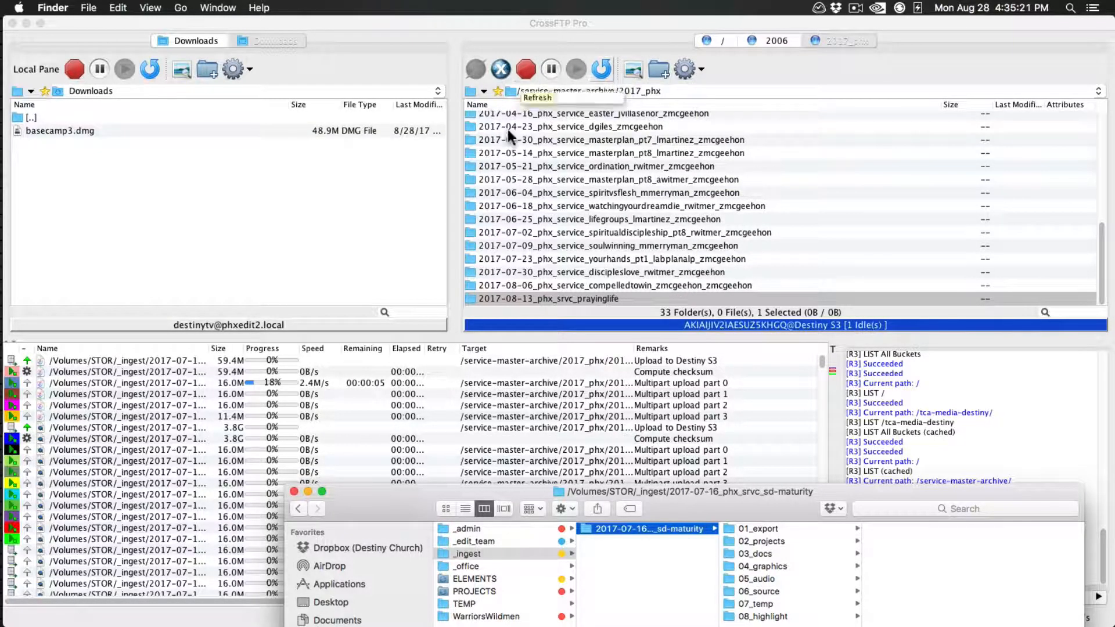
{"action": "left_click", "coordinate": [601, 68]}
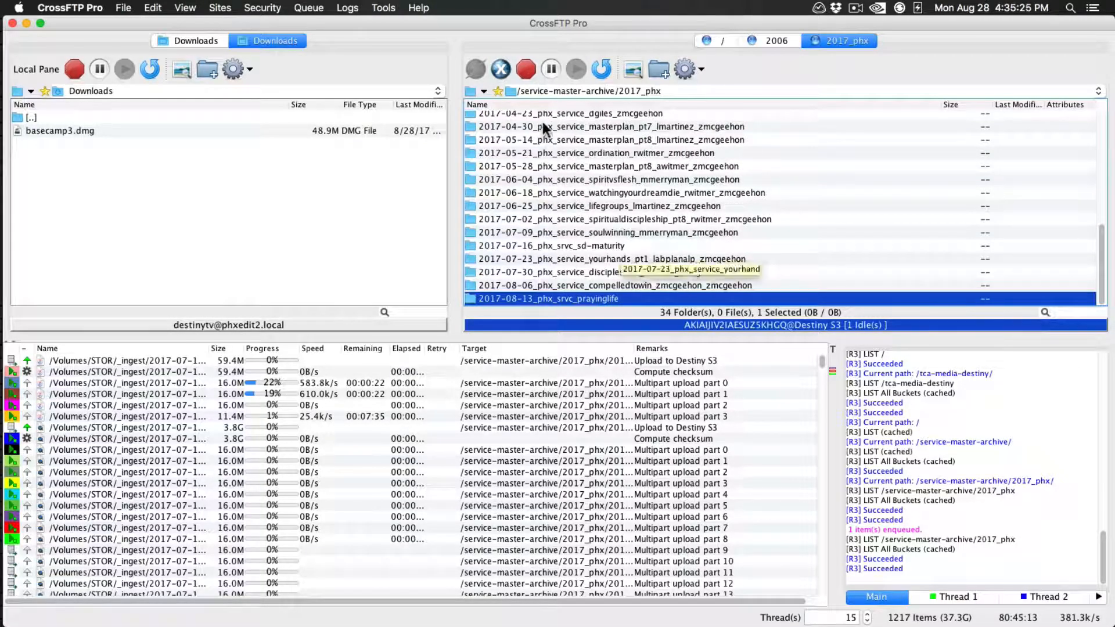
{"action": "left_click", "coordinate": [601, 69]}
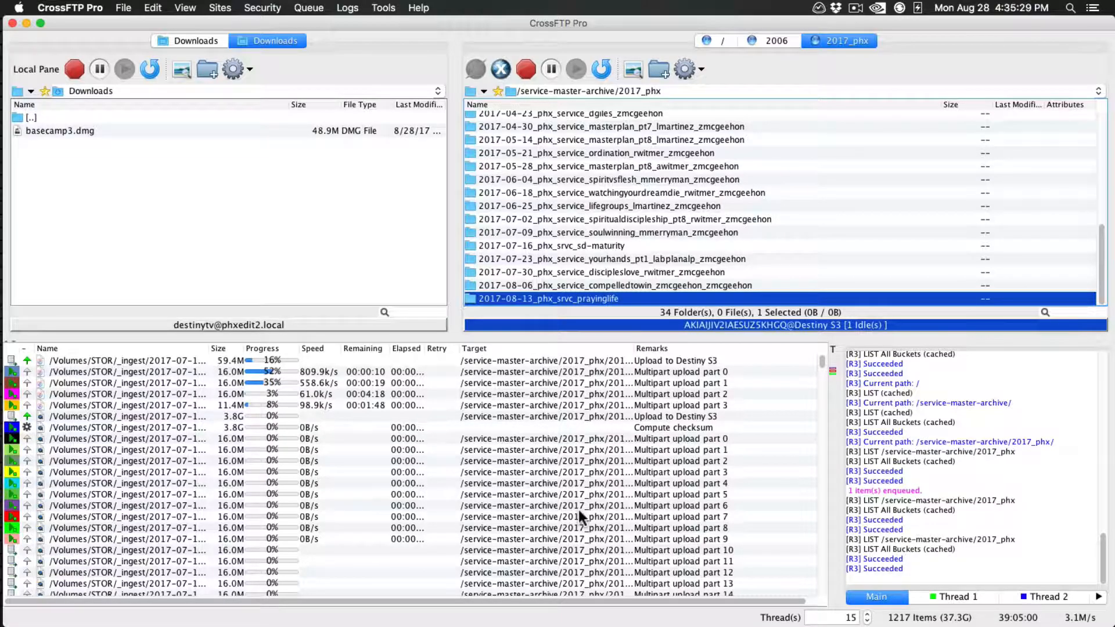
{"action": "left_click", "coordinate": [532, 246]}
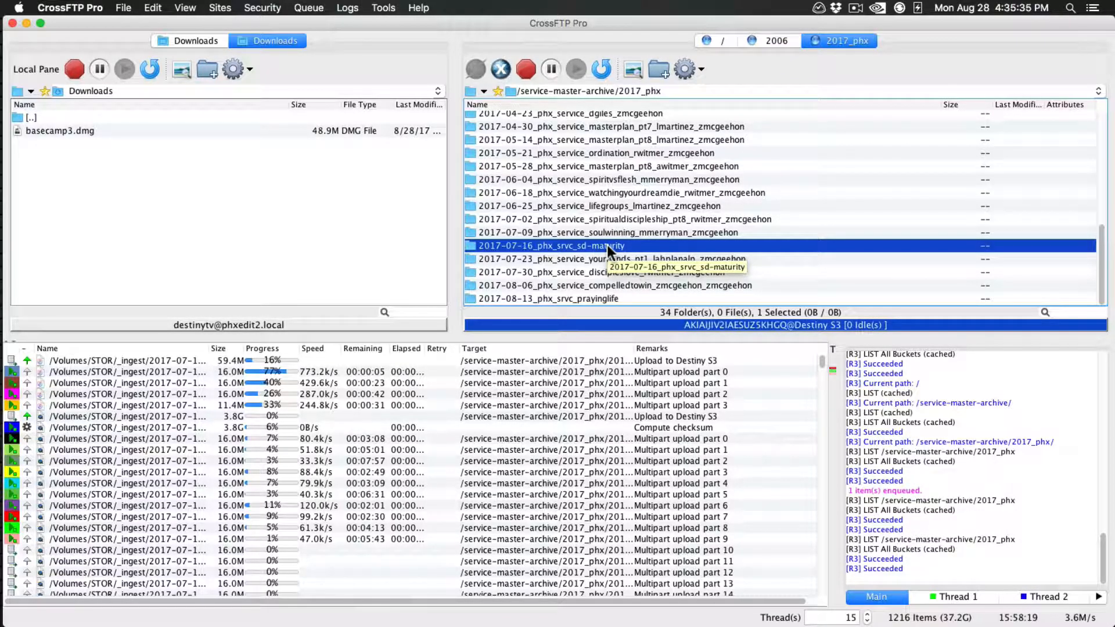
{"action": "left_click", "coordinate": [592, 297]}
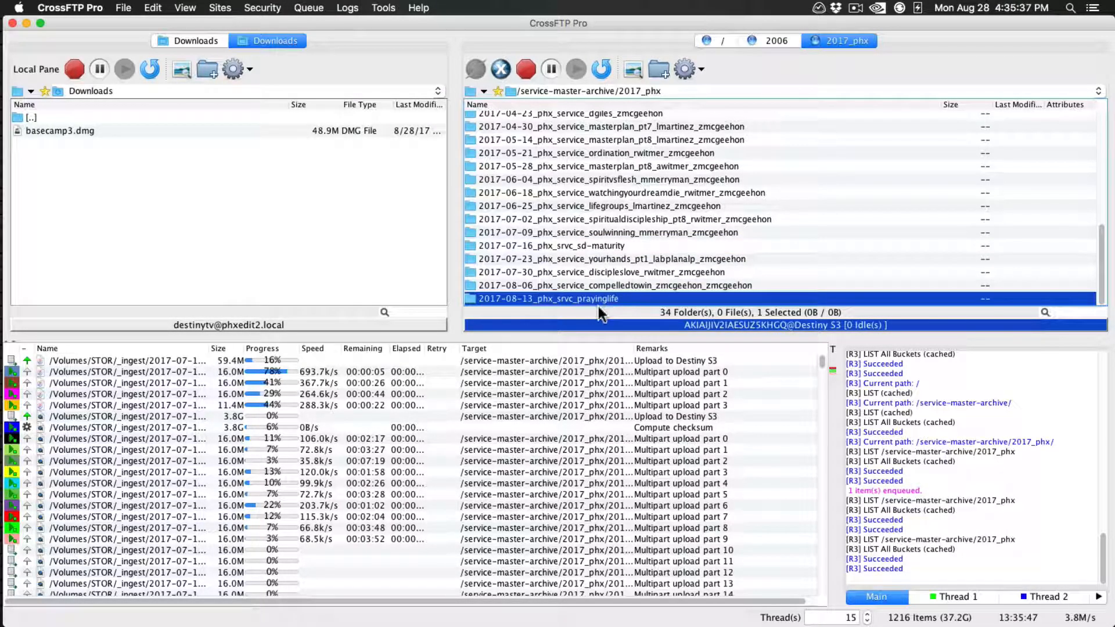
{"action": "left_click", "coordinate": [601, 243]}
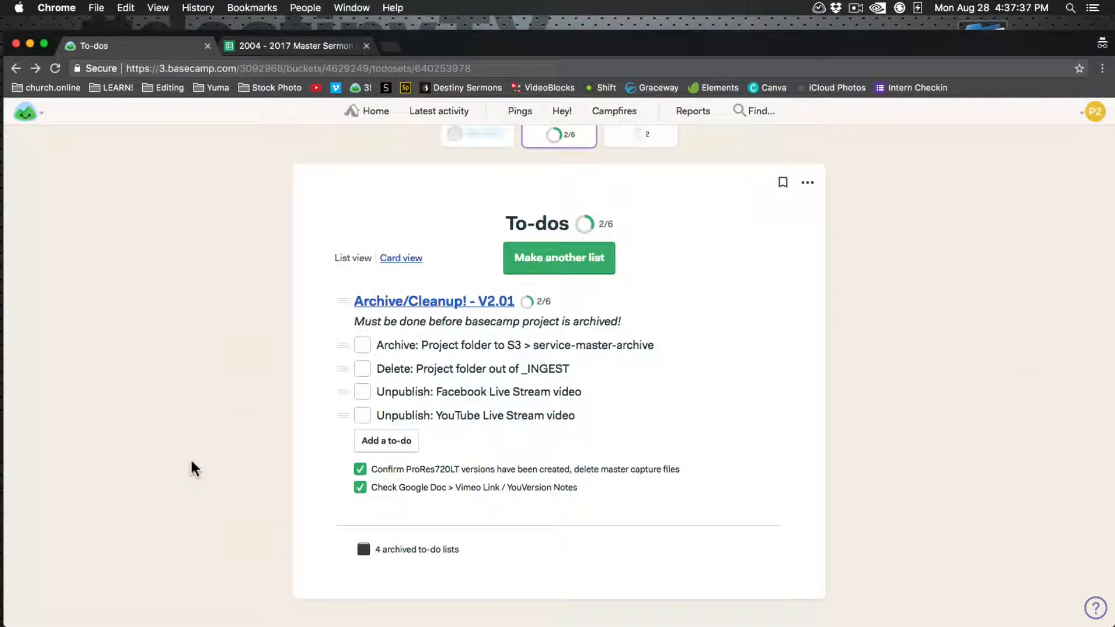
Mark the "Archive: Project folder to S3" to-do as complete and delete the 2017-07-16_phx_srvc_sd-maturity folder from _ingest in Finder
{"action": "left_click", "coordinate": [362, 348]}
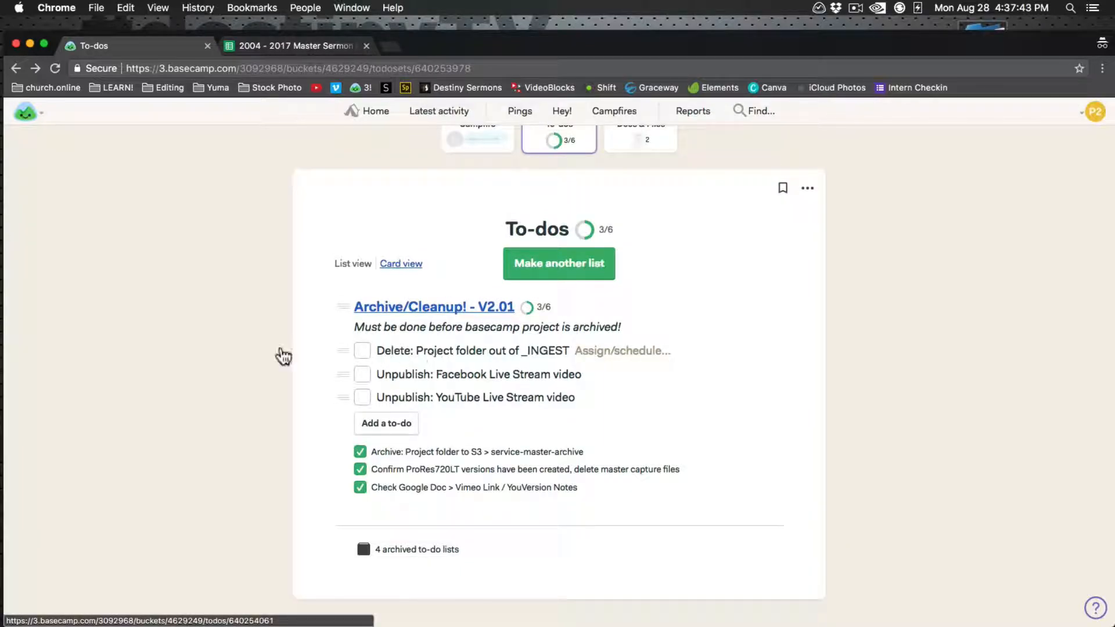
{"action": "mouse_move", "coordinate": [4, 324]}
{"action": "left_click", "coordinate": [15, 44]}
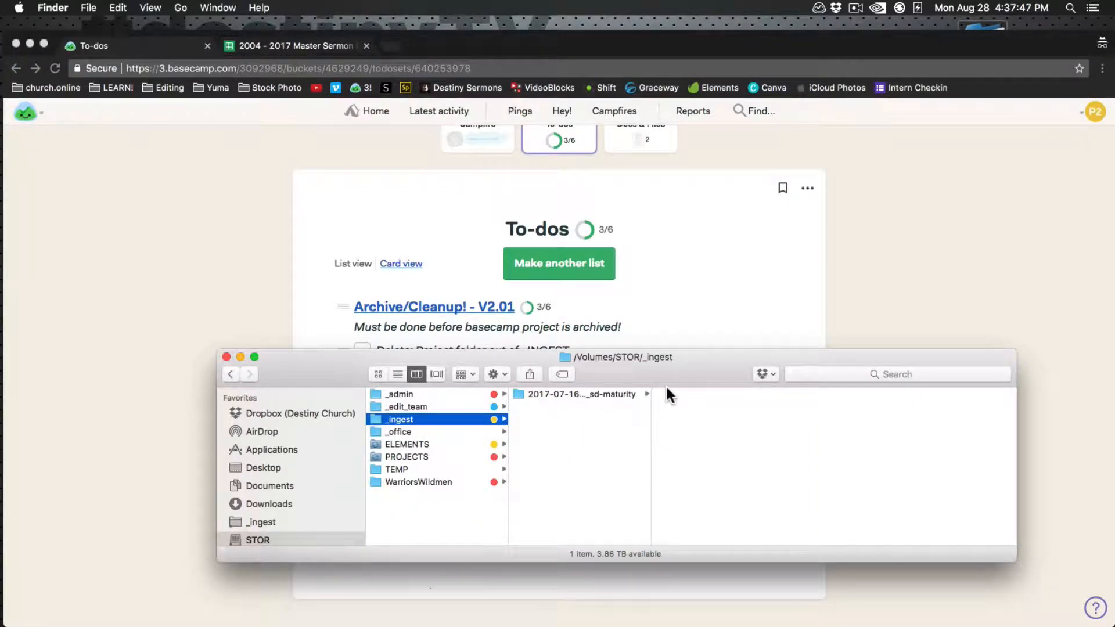
{"action": "right_click", "coordinate": [557, 392]}
{"action": "left_click", "coordinate": [597, 381], "text": "alt"}
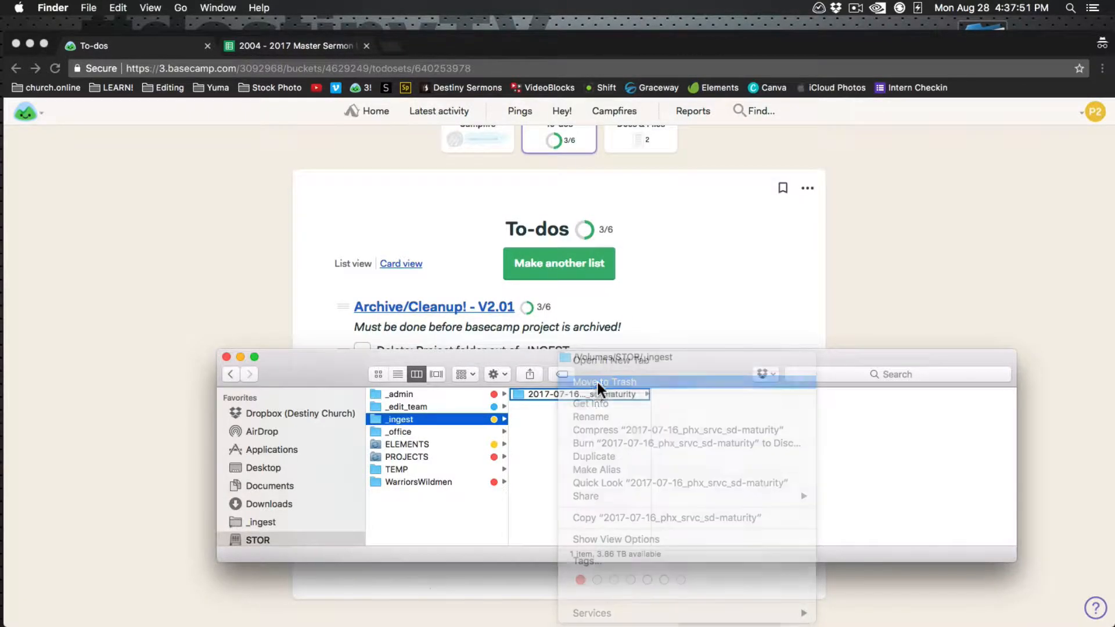
{"action": "left_click", "coordinate": [681, 231]}
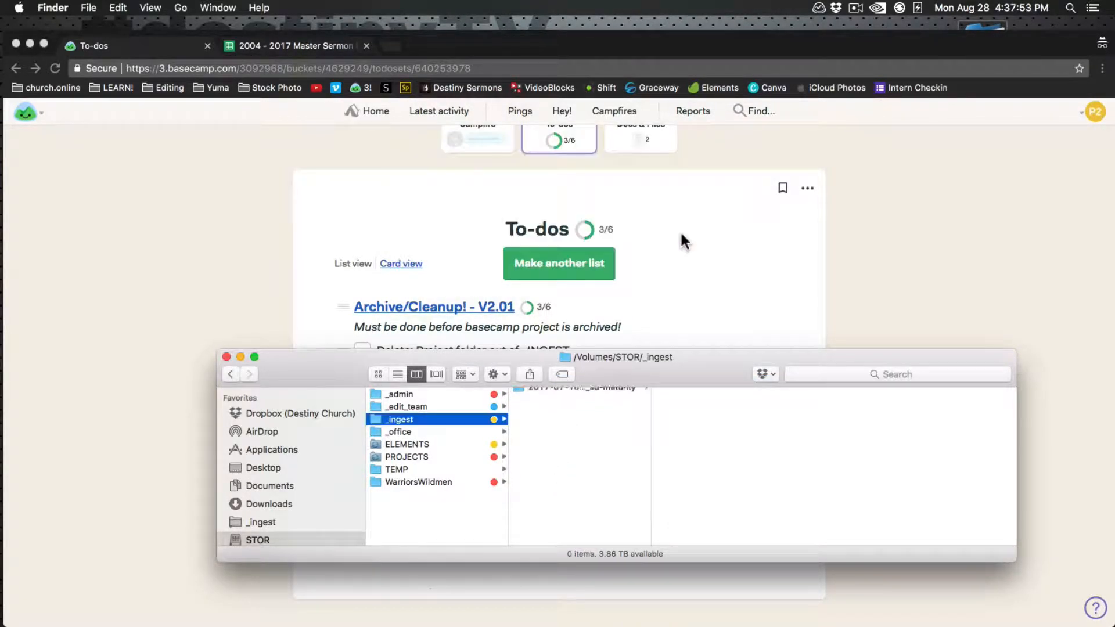
Mark "Delete: Project folder out of _INGEST" as complete and assign the "Unpublish: Facebook Live Stream video" to-do to the responsible team member
{"action": "left_click", "coordinate": [826, 295]}
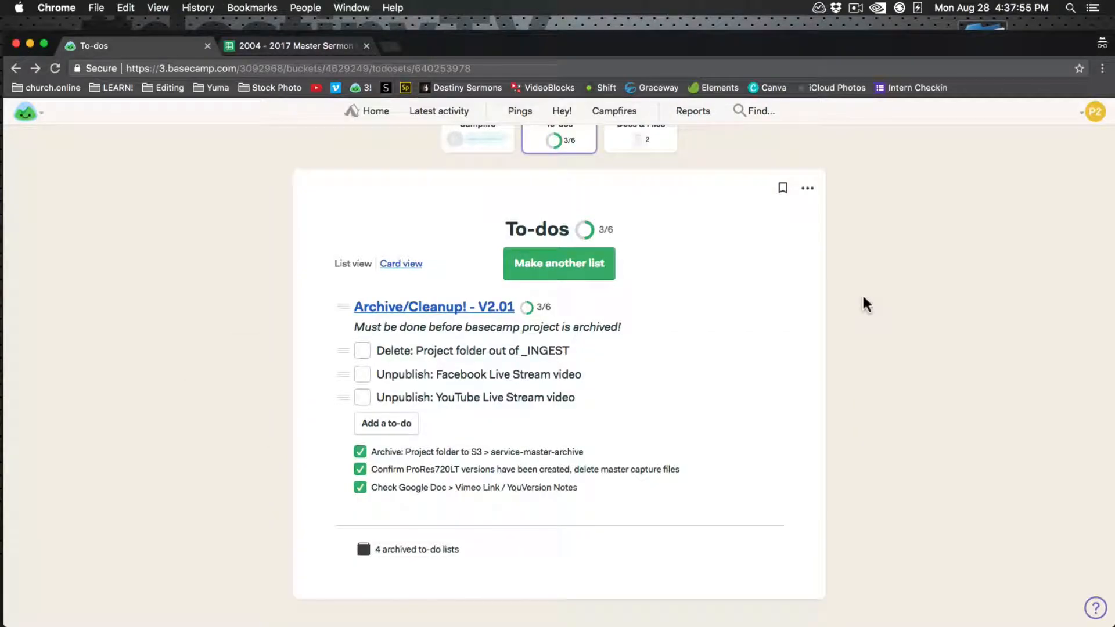
{"action": "left_click", "coordinate": [363, 350]}
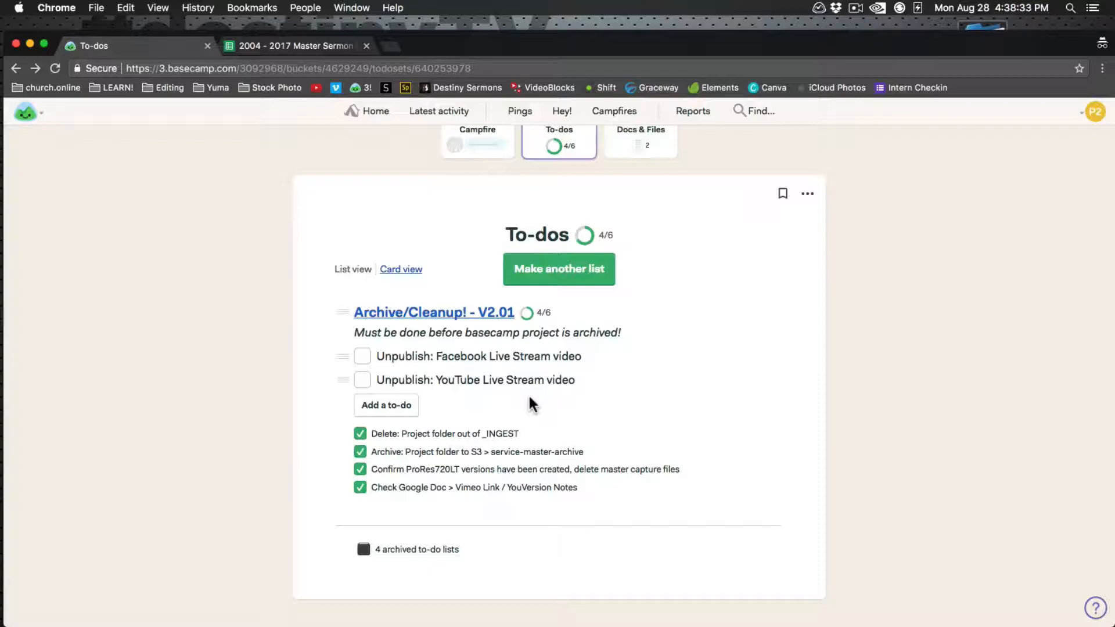
{"action": "left_click", "coordinate": [608, 358]}
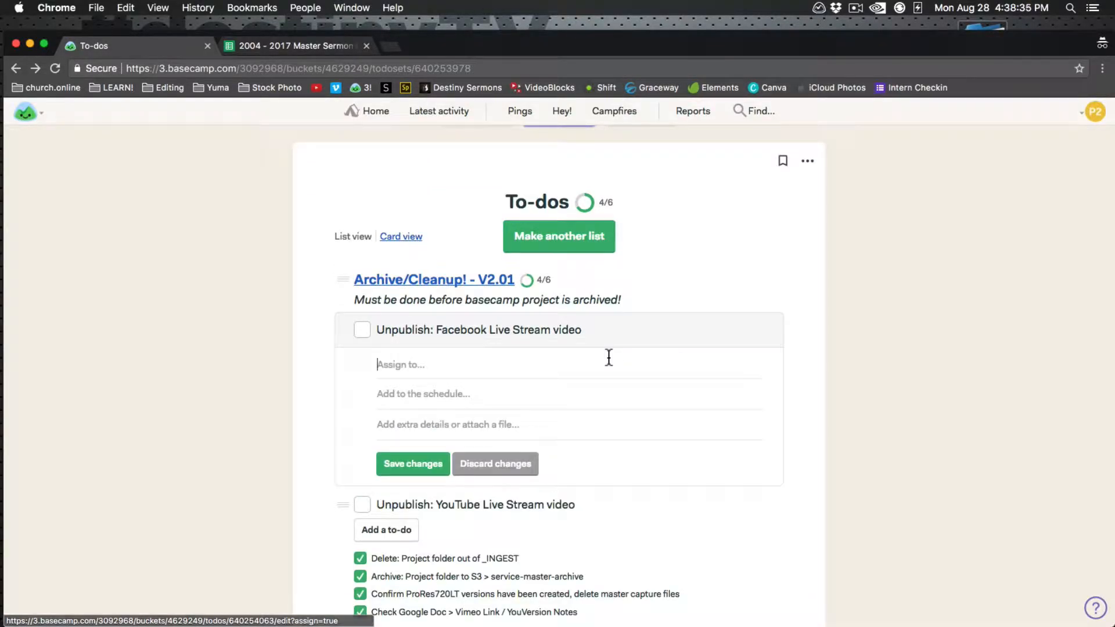
{"action": "type", "text": "ze"}
{"action": "left_click", "coordinate": [425, 388]}
{"action": "left_click", "coordinate": [411, 487]}
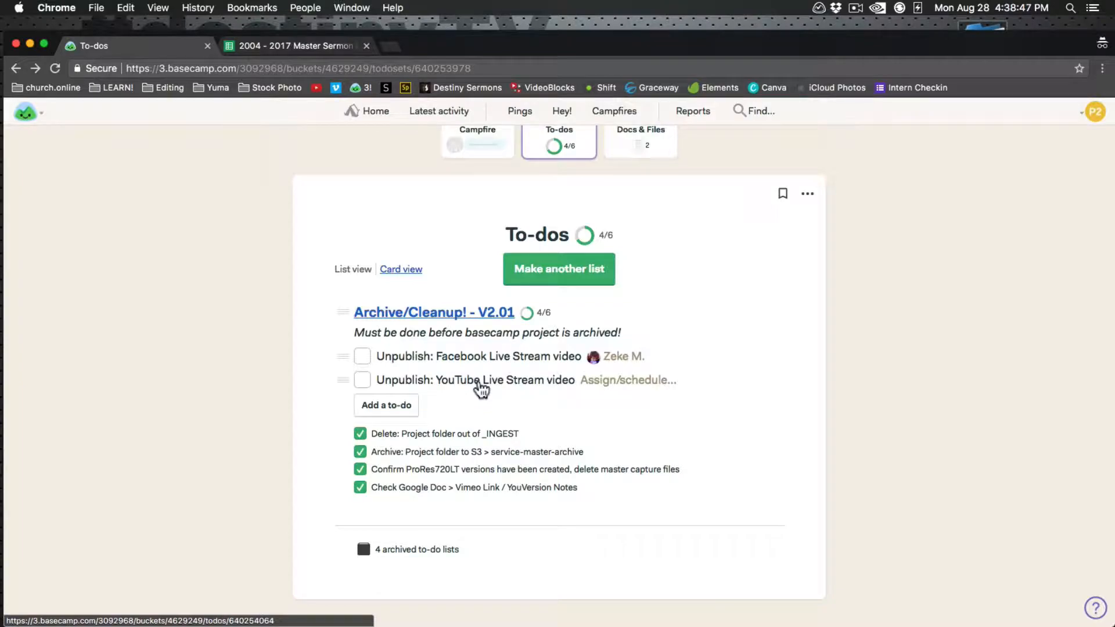
Assign the "Unpublish: YouTube Live Stream video" to-do to the same team member and save the change
{"action": "left_click", "coordinate": [603, 381]}
{"action": "type", "text": "ze"}
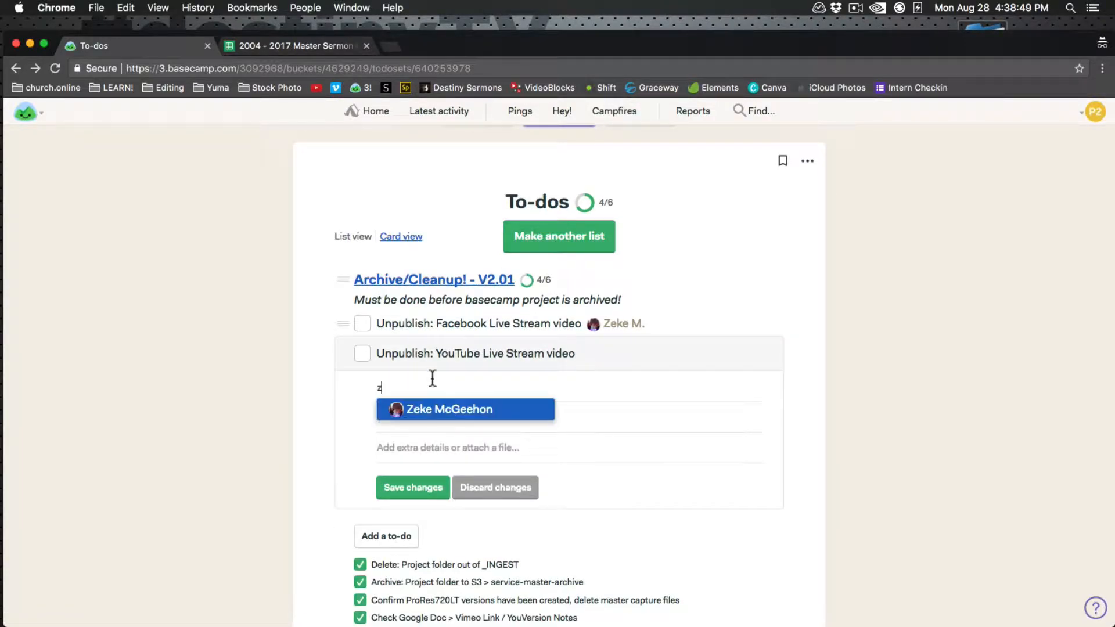
{"action": "left_click", "coordinate": [426, 410]}
{"action": "left_click", "coordinate": [403, 514]}
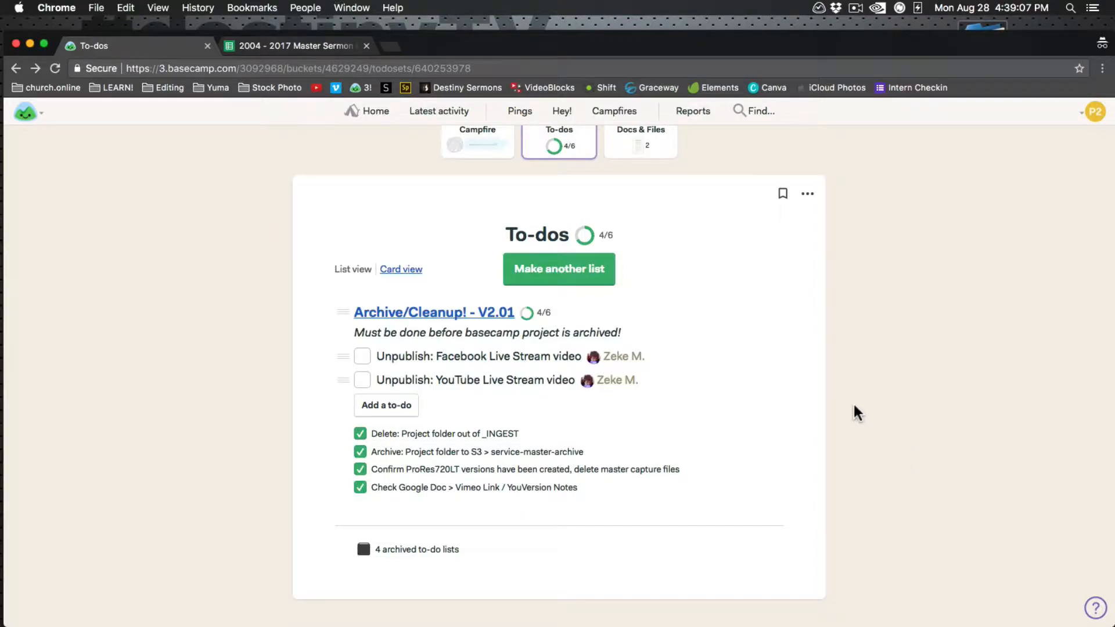
Open the project's Campfire chat
{"action": "scroll", "coordinate": [852, 402], "scroll_direction": "up", "scroll_amount": 1}
{"action": "left_click", "coordinate": [485, 177]}
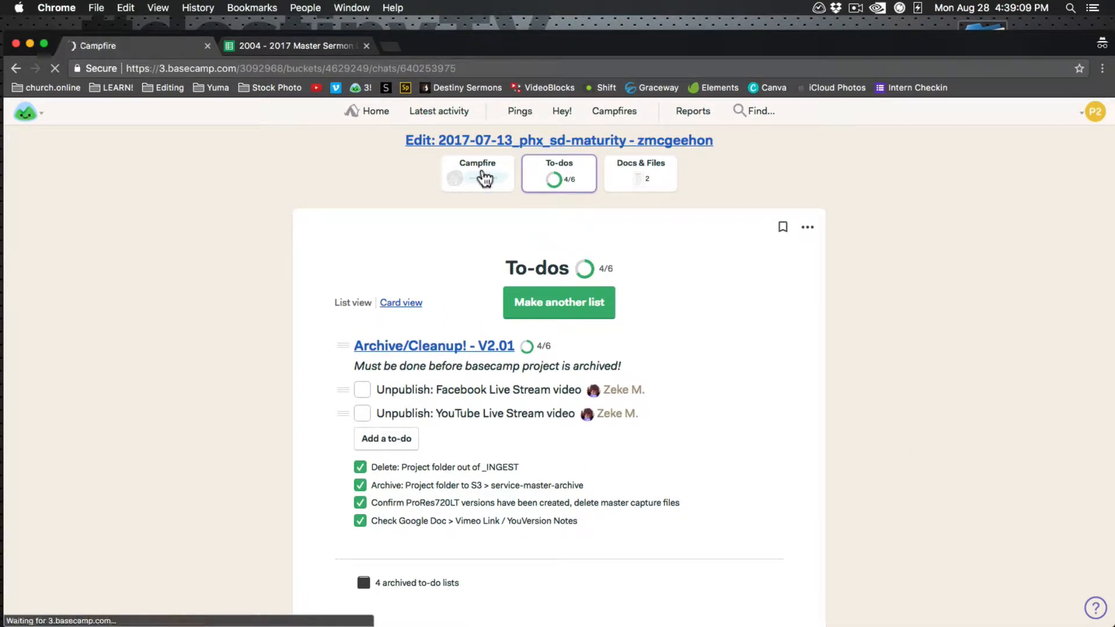